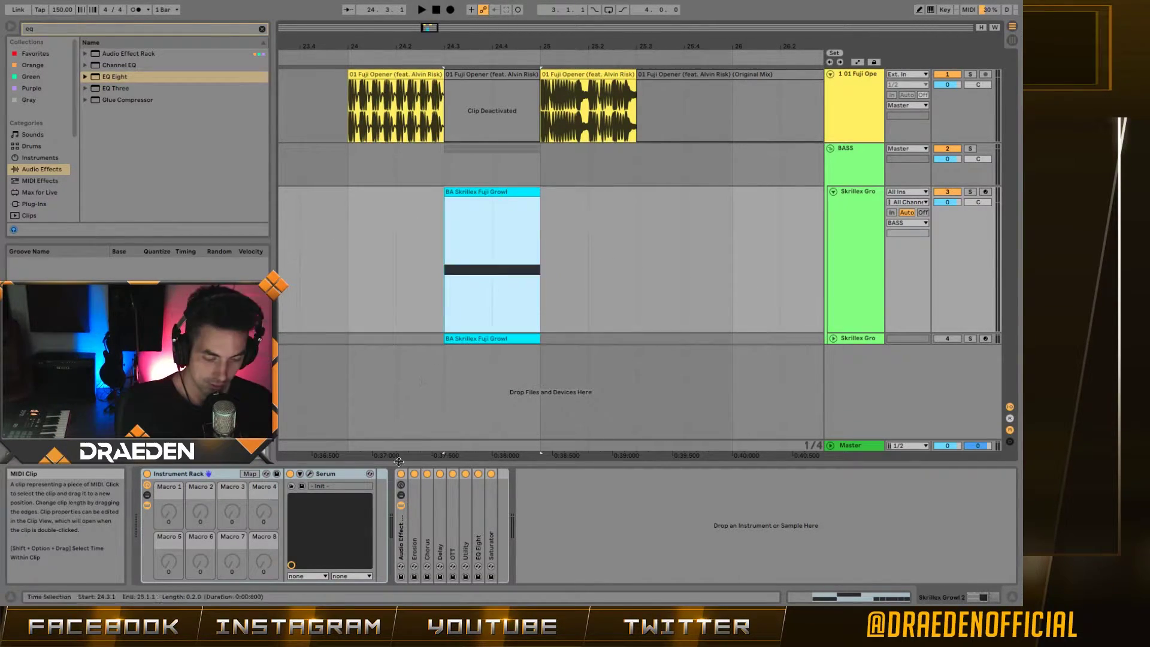
Step: Turn off the BA Fat Process 1 effect rack on the BASS group
{"action": "left_click", "coordinate": [852, 157]}
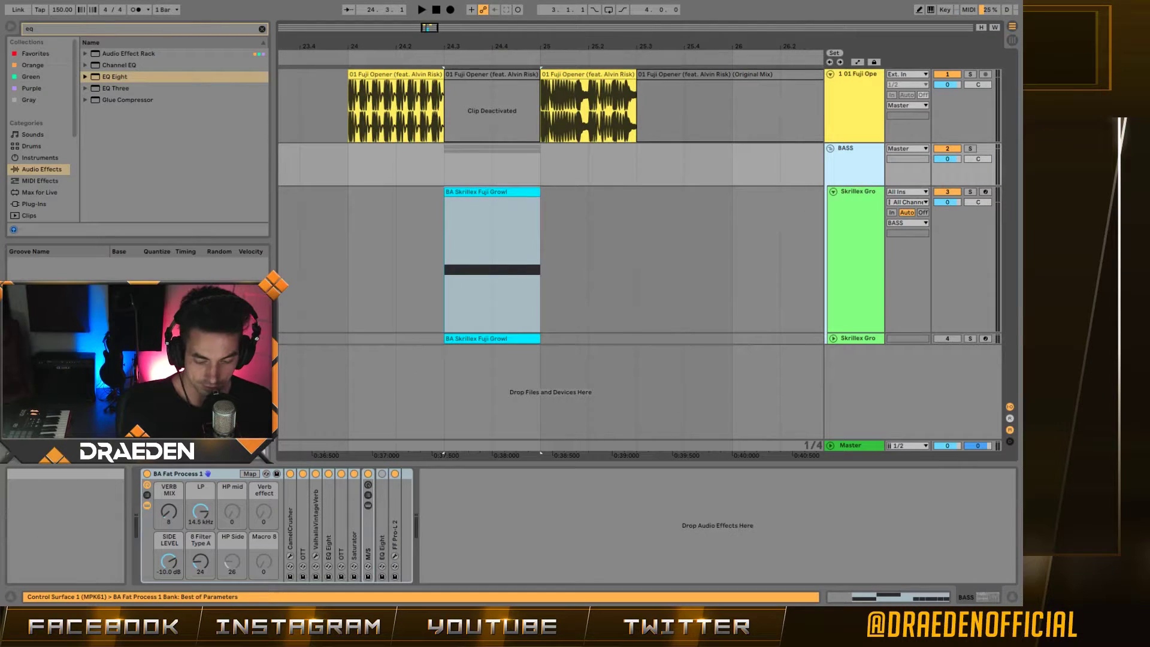
{"action": "left_click", "coordinate": [148, 473]}
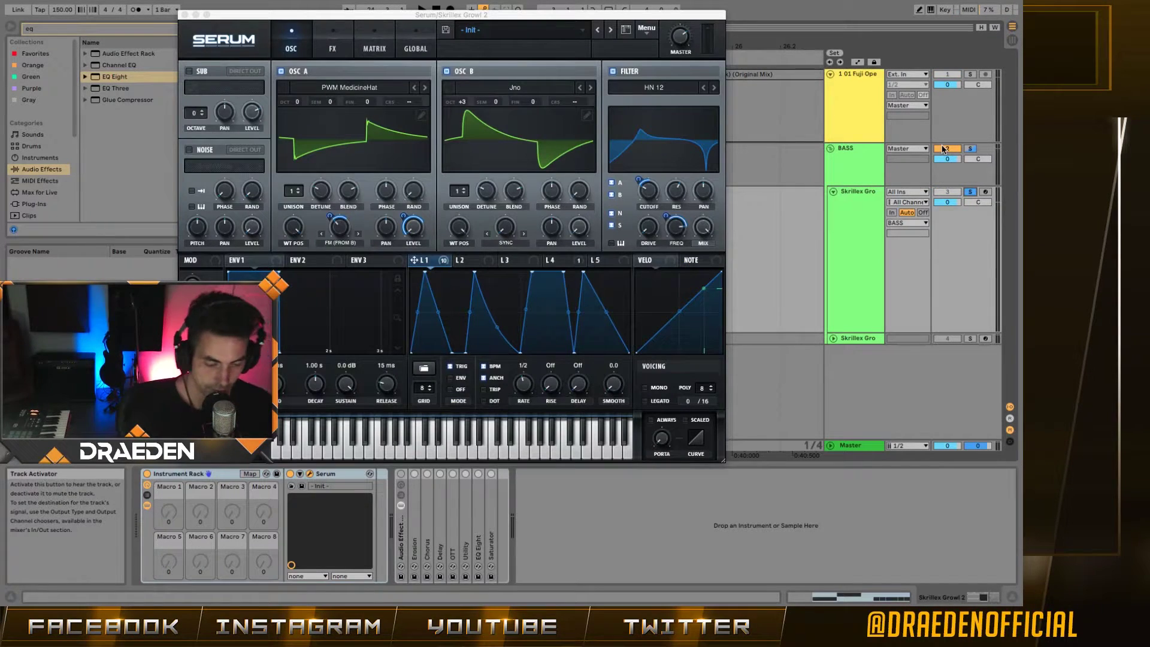
Step: Examine the Analog wavetable choices for oscillators A and B in the Skrillex Growl 2 Serum patch, keeping PWM MedicineHat and Jno
{"action": "left_click", "coordinate": [381, 87]}
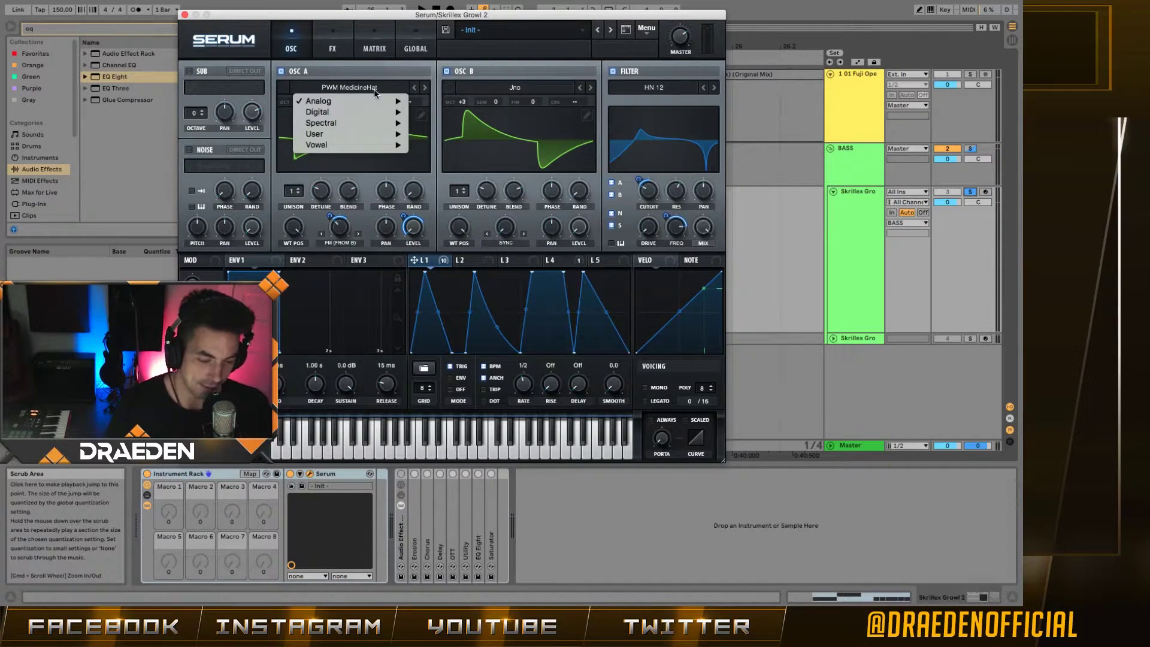
{"action": "mouse_move", "coordinate": [374, 103]}
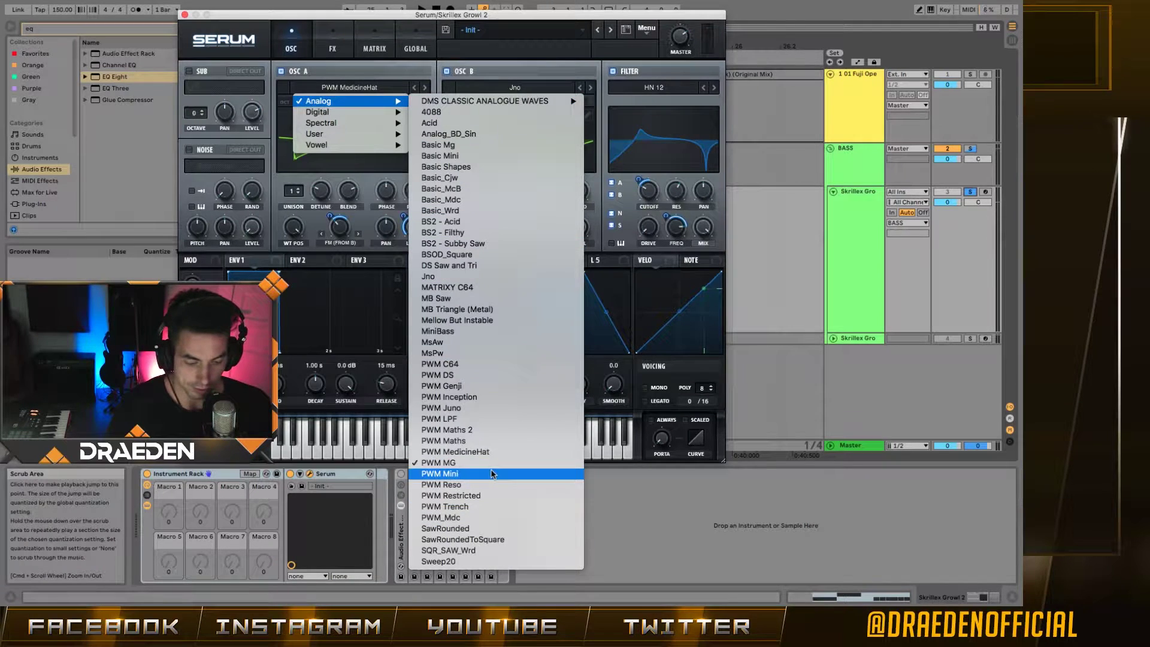
{"action": "left_click", "coordinate": [344, 251]}
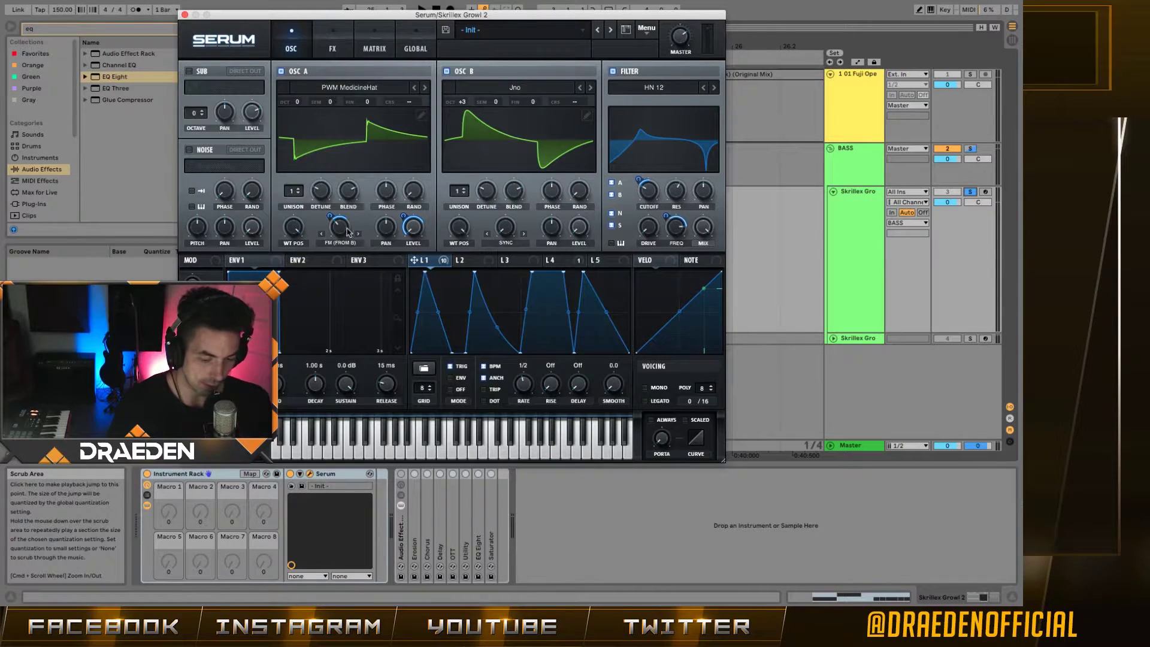
{"action": "left_click", "coordinate": [535, 86]}
{"action": "mouse_move", "coordinate": [519, 102]}
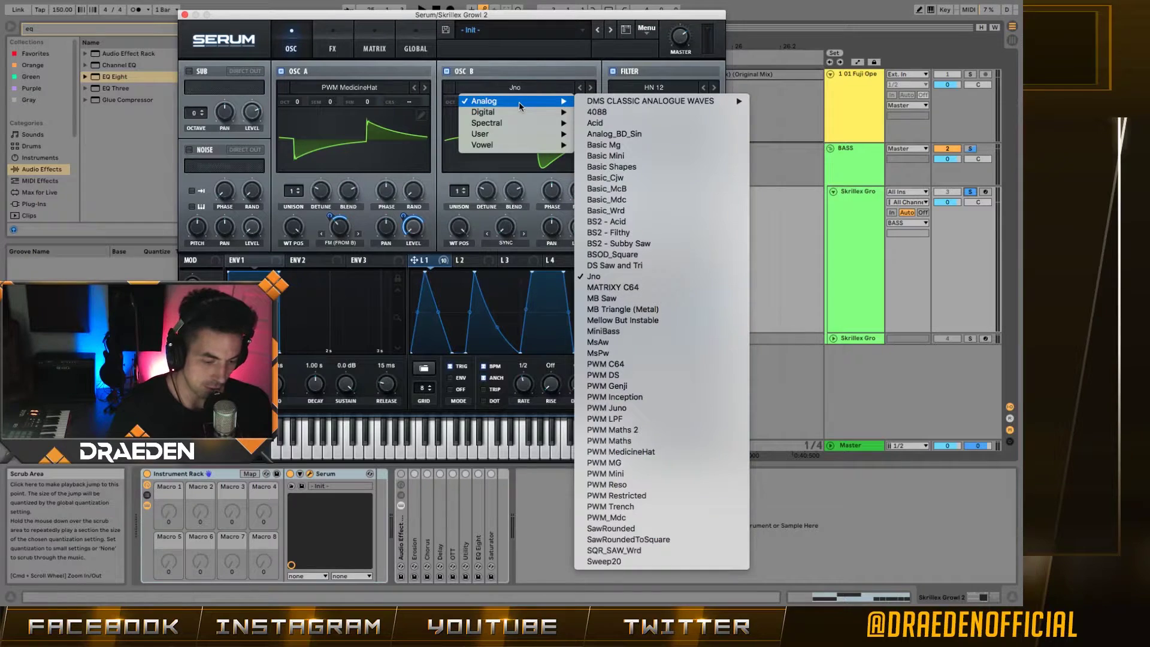
{"action": "left_click", "coordinate": [565, 22]}
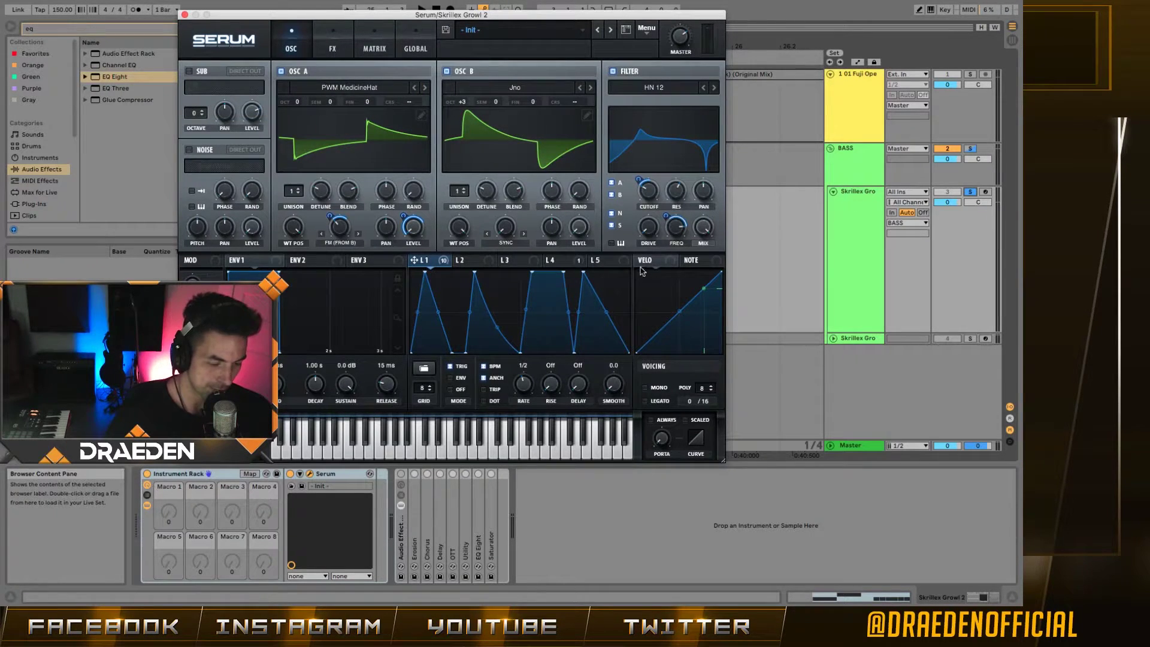
Step: Examine the Multi filter types available for the Serum filter, keeping HN 12
{"action": "left_click", "coordinate": [686, 90]}
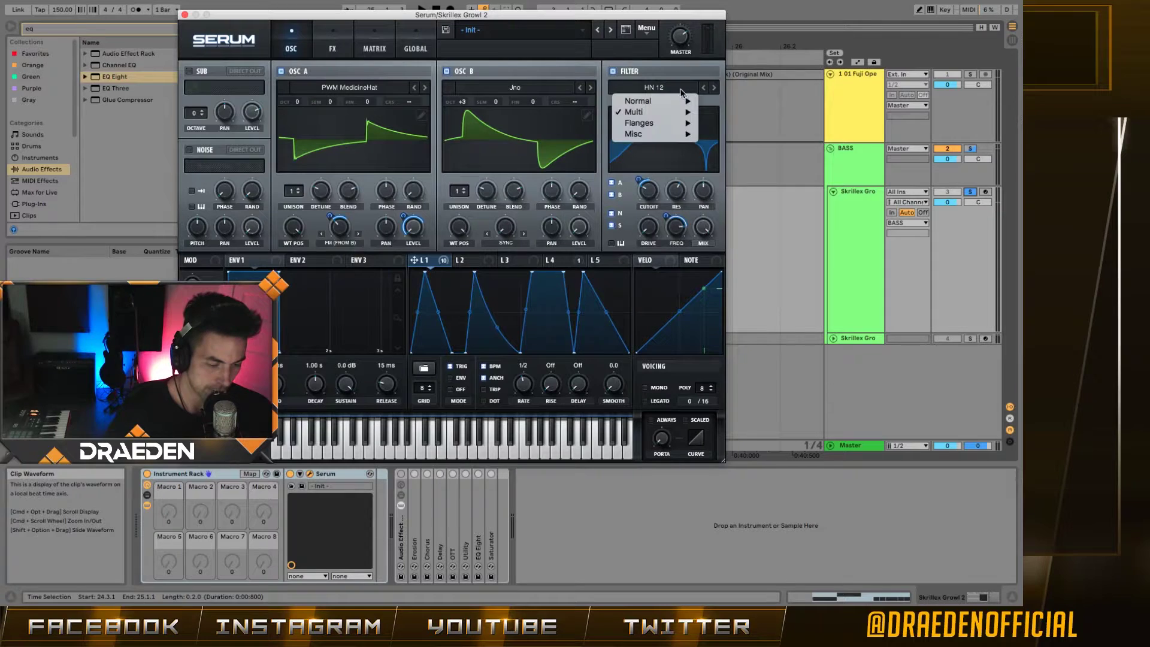
{"action": "mouse_move", "coordinate": [659, 109]}
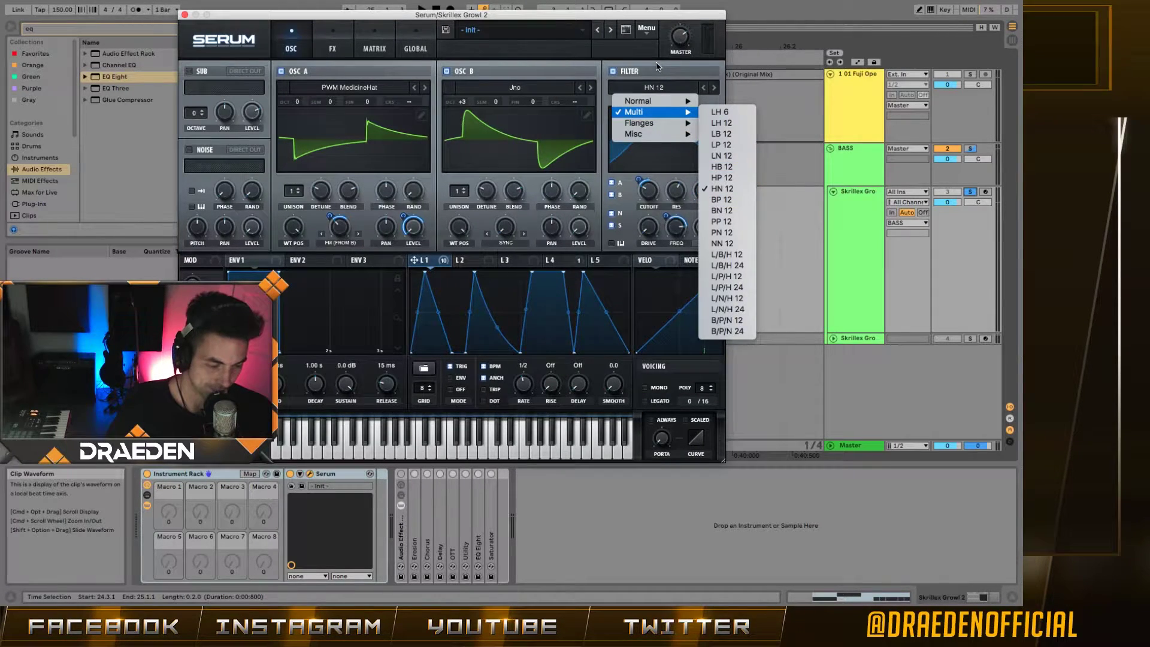
{"action": "left_click", "coordinate": [658, 63]}
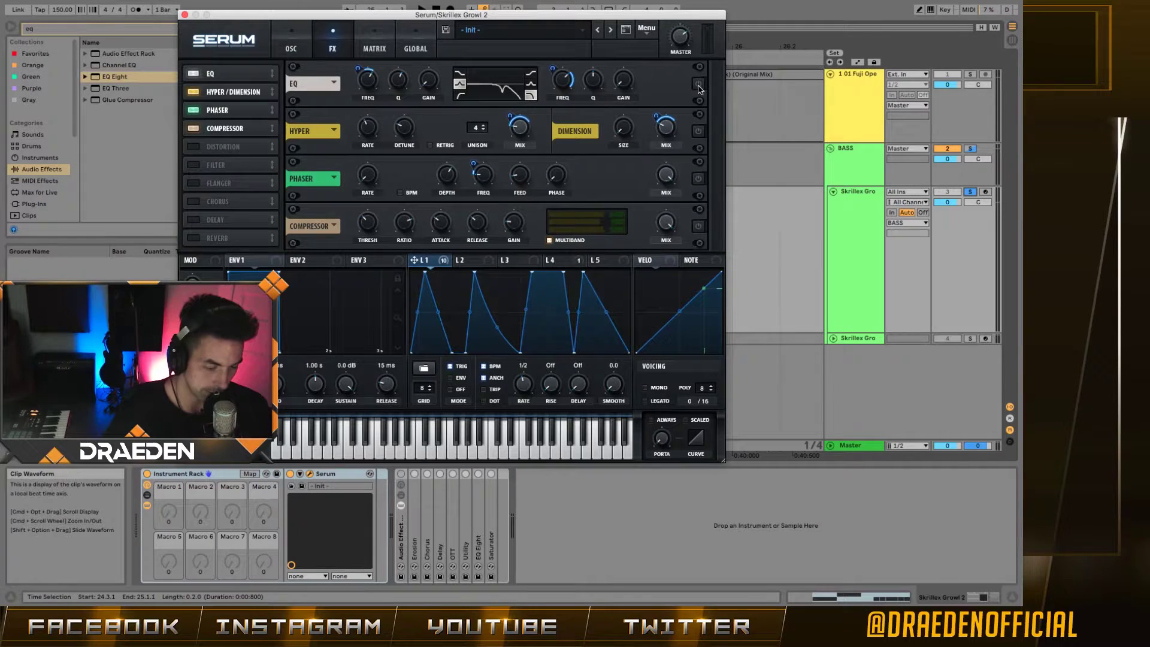
Step: Enable the EQ, Hyper/Dimension, Phaser and Compressor effects in Serum and audition the growl
{"action": "left_click", "coordinate": [699, 85]}
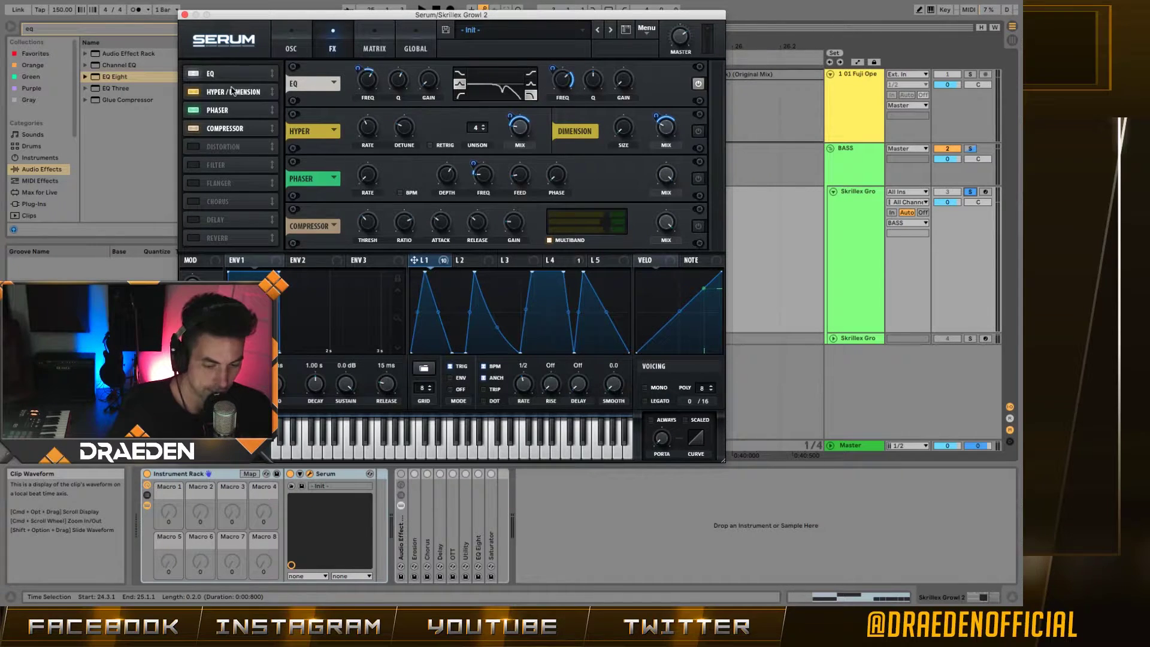
{"action": "left_click", "coordinate": [698, 132]}
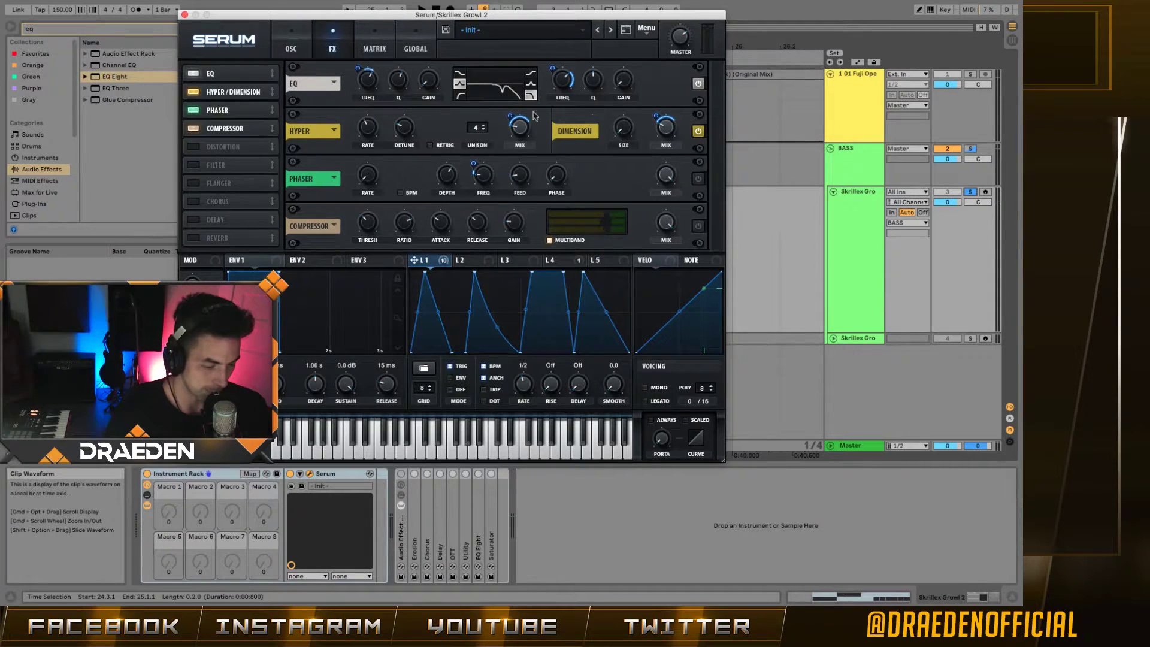
{"action": "left_click", "coordinate": [698, 178]}
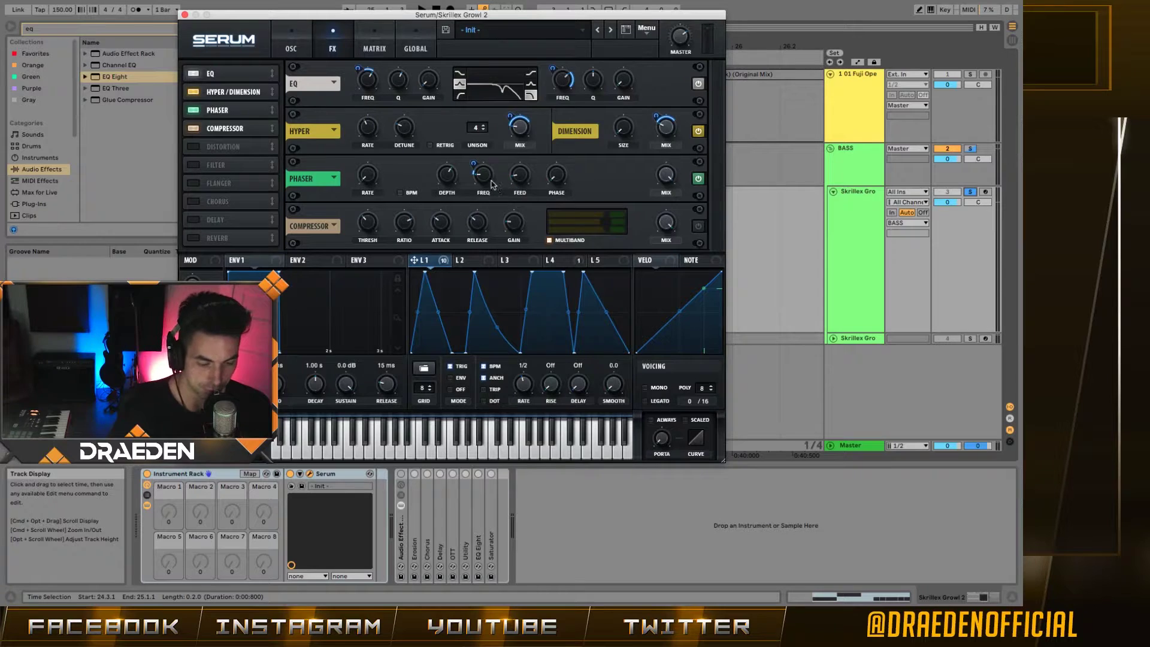
{"action": "mouse_move", "coordinate": [486, 183]}
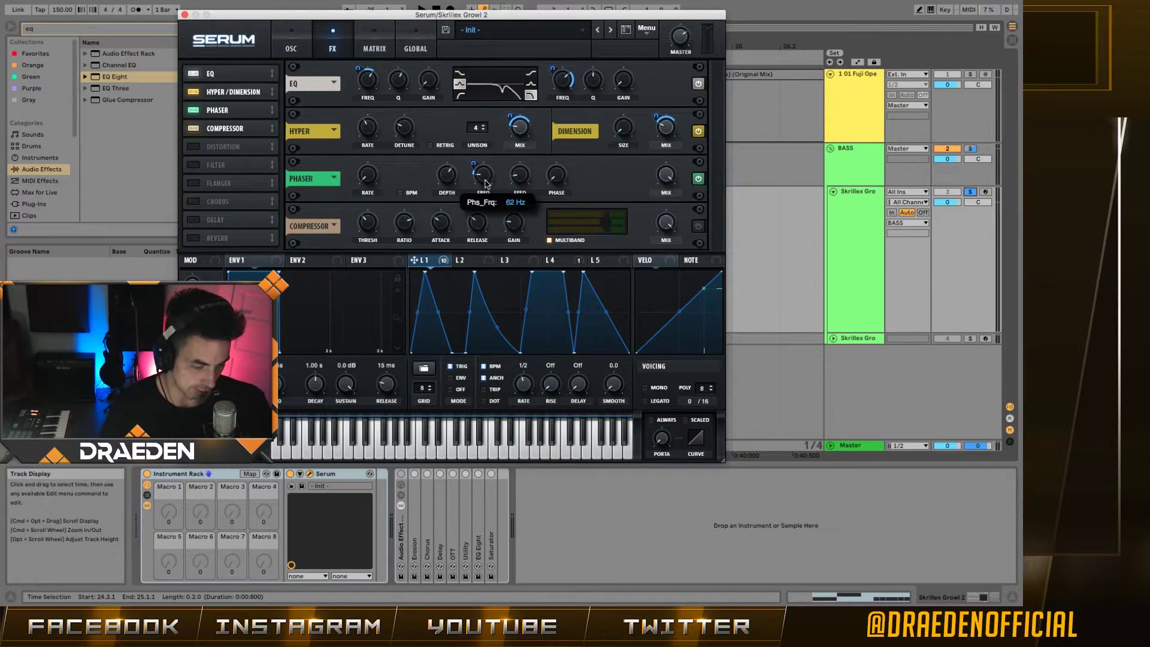
{"action": "mouse_move", "coordinate": [528, 182]}
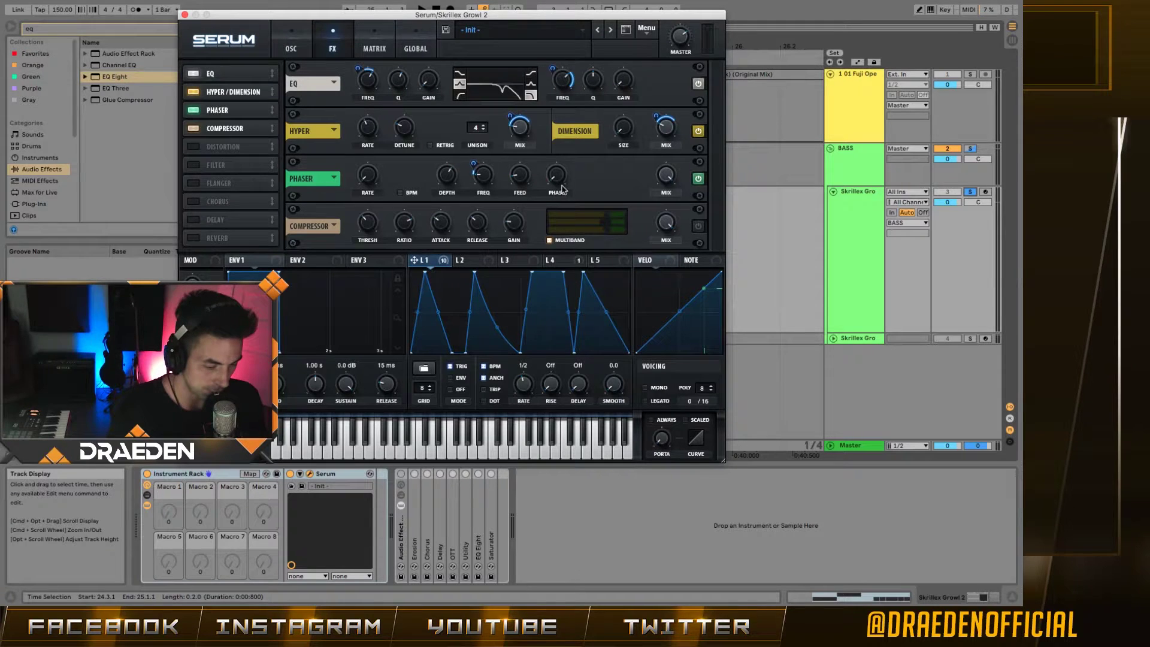
{"action": "left_click", "coordinate": [698, 227]}
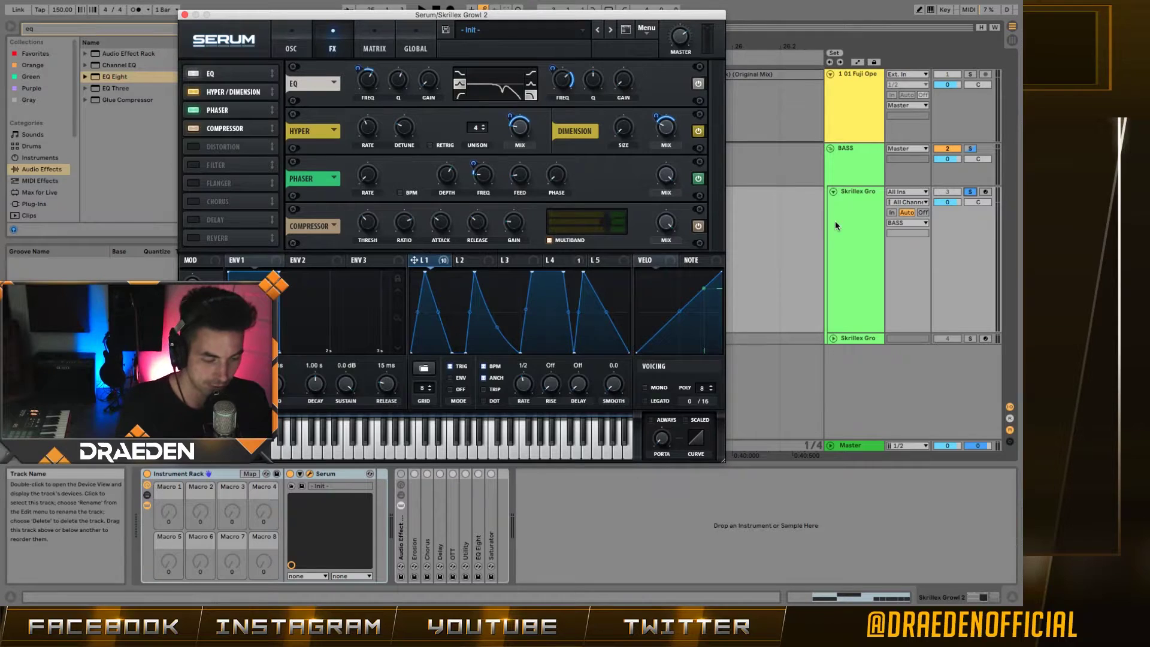
{"action": "key", "text": "space"}
{"action": "key", "text": "space"}
Step: Examine the modulated oscillator A level and FM warp, and the filter's cutoff and frequency settings
{"action": "left_click", "coordinate": [291, 48]}
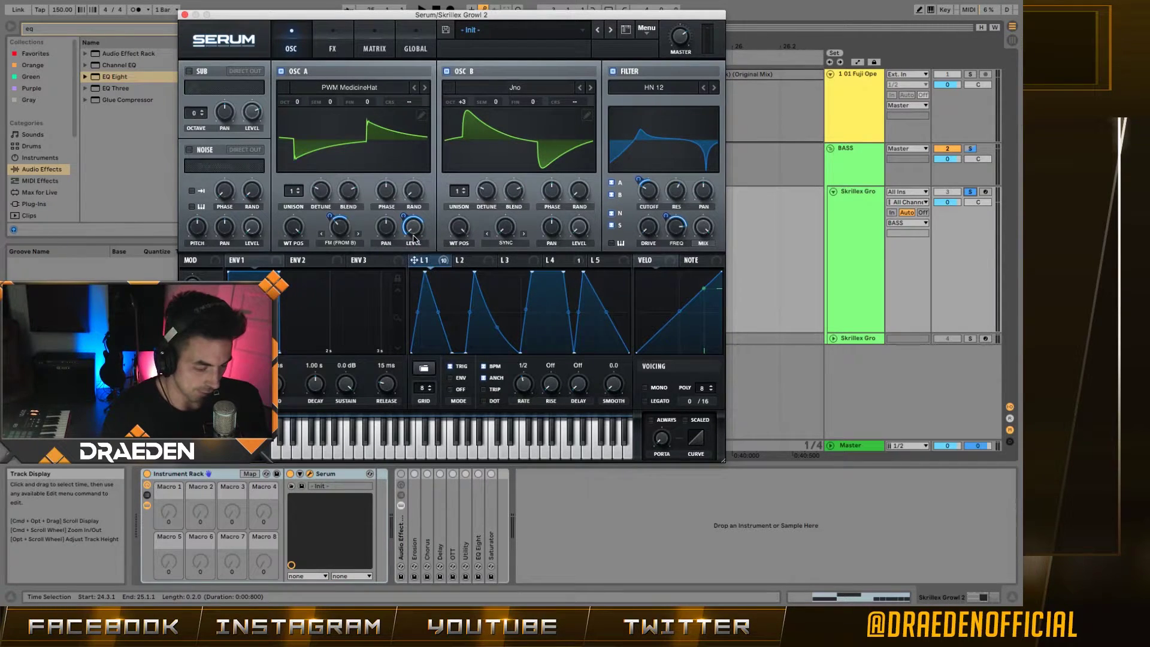
{"action": "left_click_drag", "start_coordinate": [414, 228], "coordinate": [424, 206]}
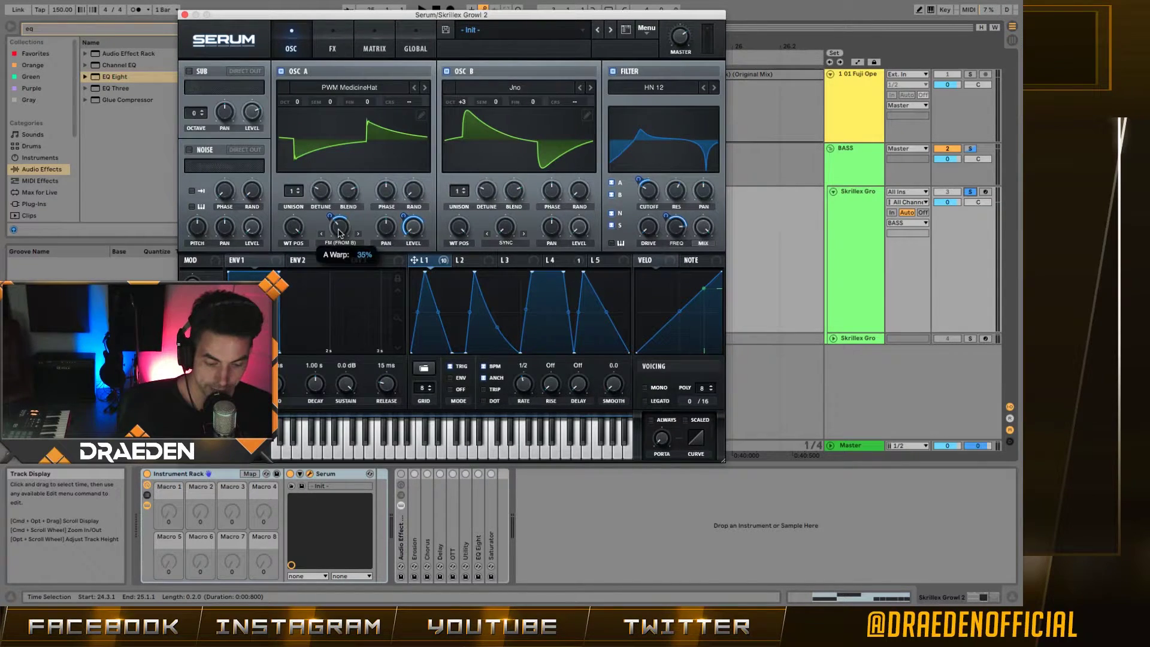
{"action": "mouse_move", "coordinate": [341, 234]}
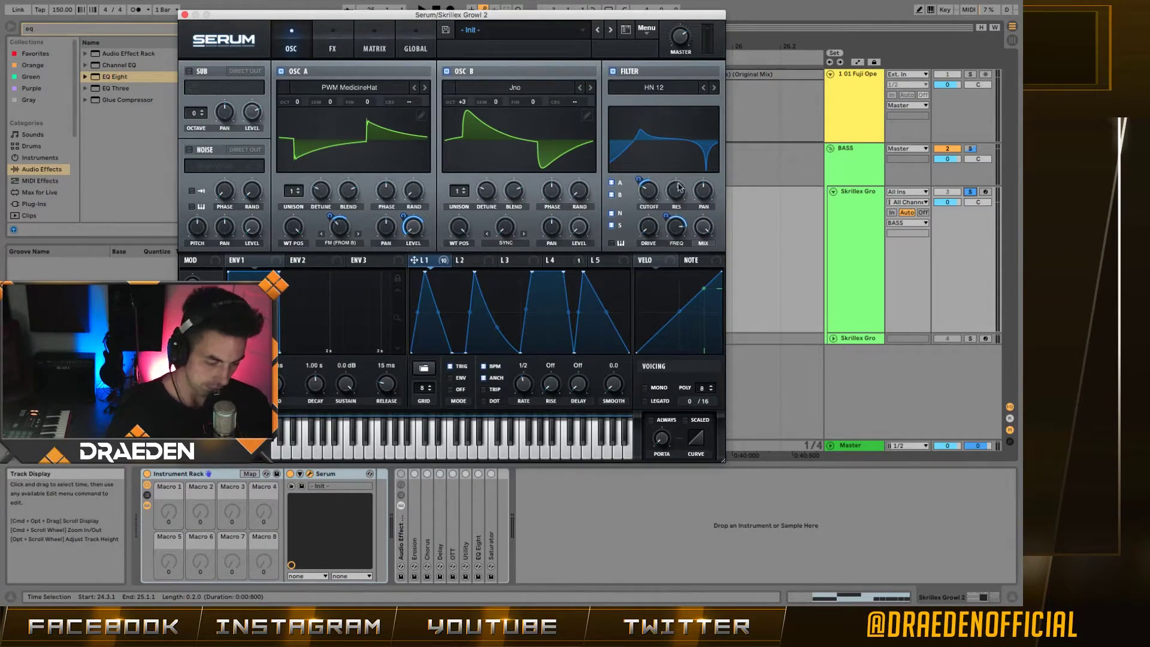
{"action": "mouse_move", "coordinate": [651, 195]}
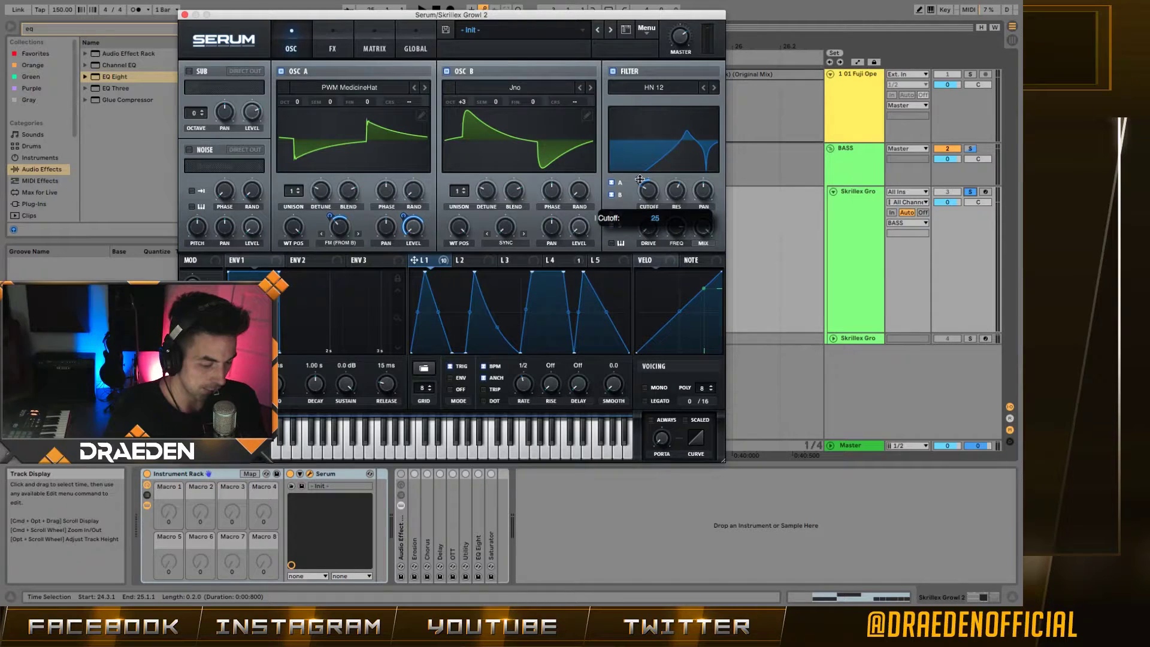
{"action": "left_click_drag", "start_coordinate": [639, 179], "coordinate": [614, 336]}
{"action": "mouse_move", "coordinate": [673, 234]}
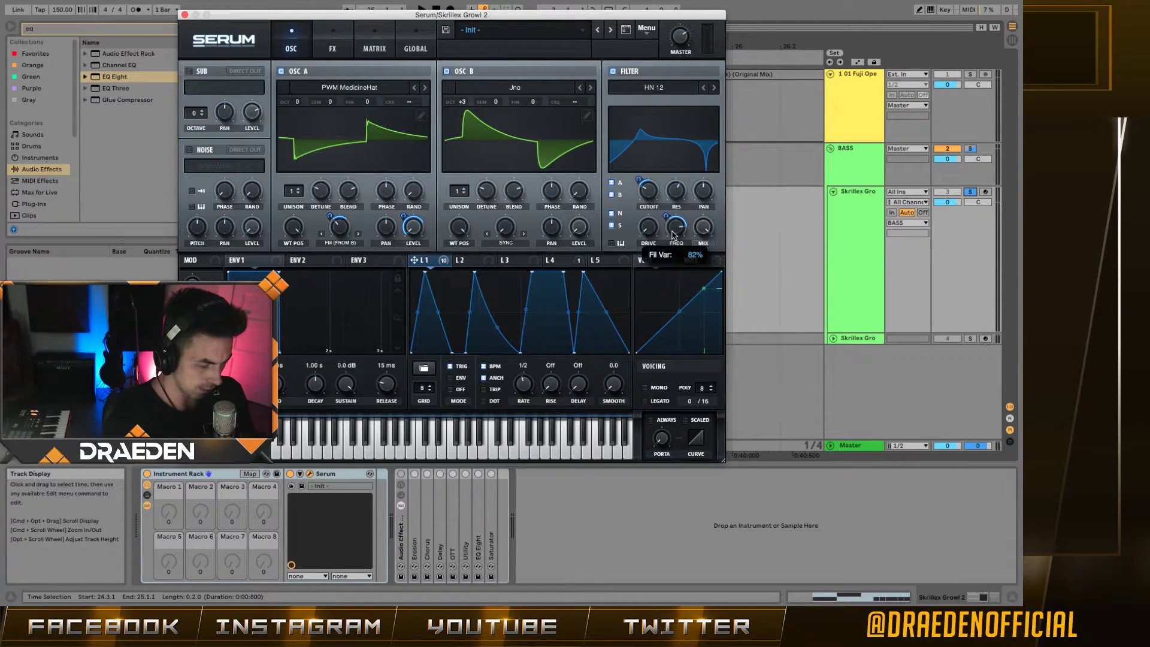
Step: Examine the modulator assignments on the EQ frequencies and the Phaser frequency in Serum's effects
{"action": "left_click", "coordinate": [336, 47]}
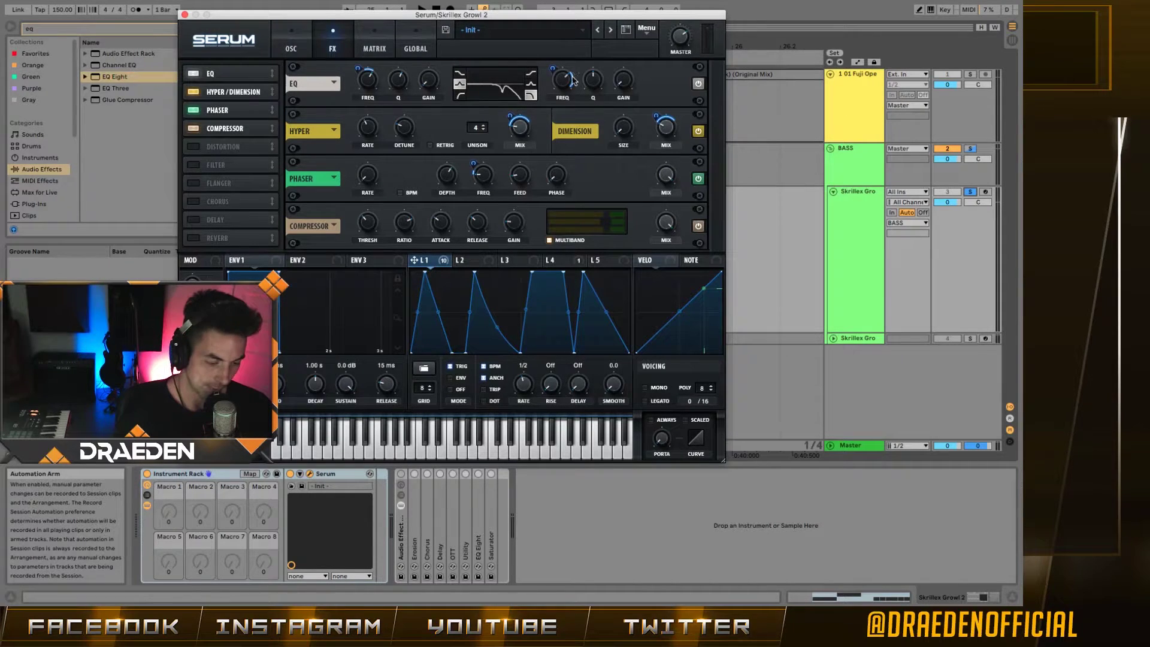
{"action": "mouse_move", "coordinate": [564, 86]}
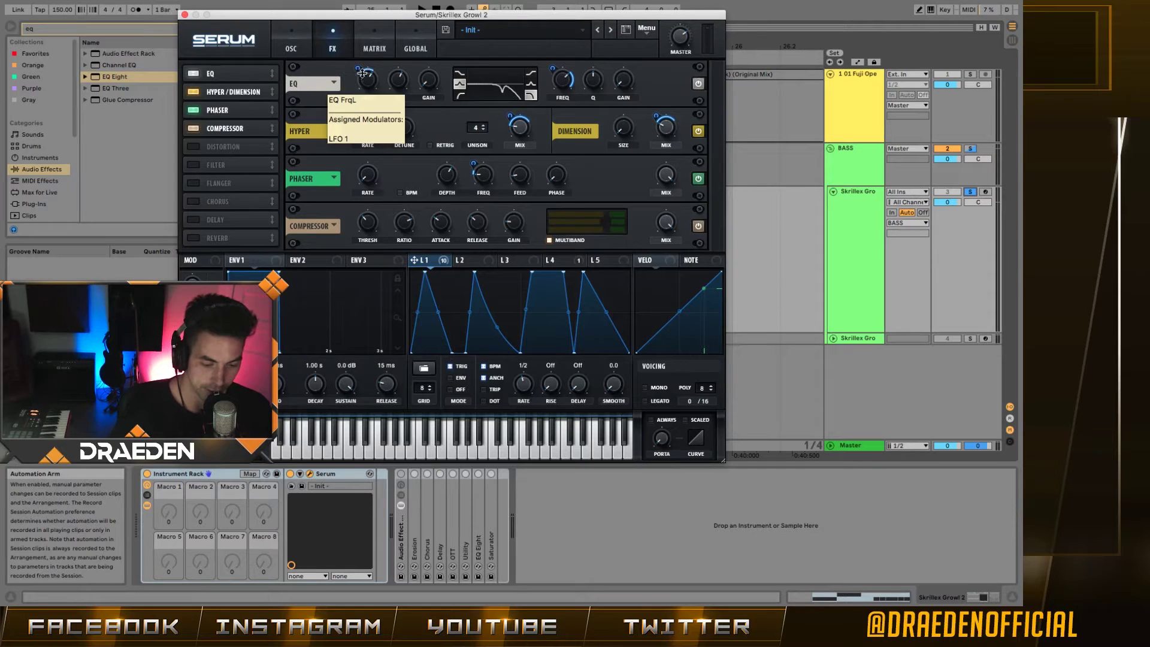
{"action": "mouse_move", "coordinate": [357, 70]}
{"action": "mouse_move", "coordinate": [366, 90]}
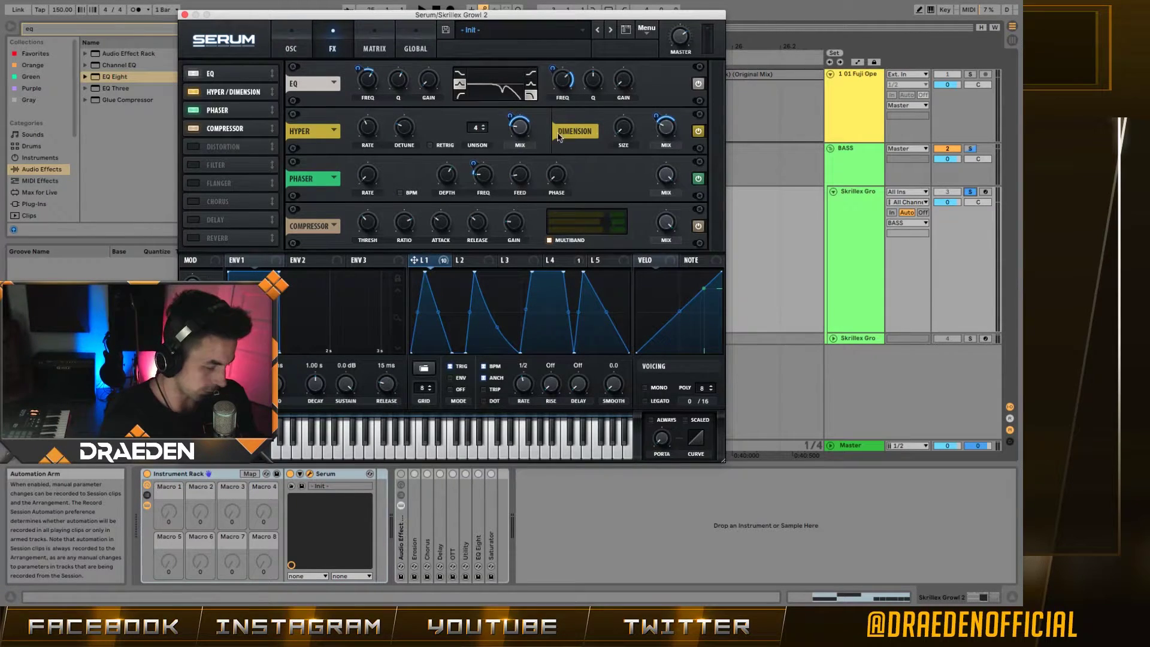
{"action": "right_click", "coordinate": [484, 177]}
{"action": "key", "text": "Escape"}
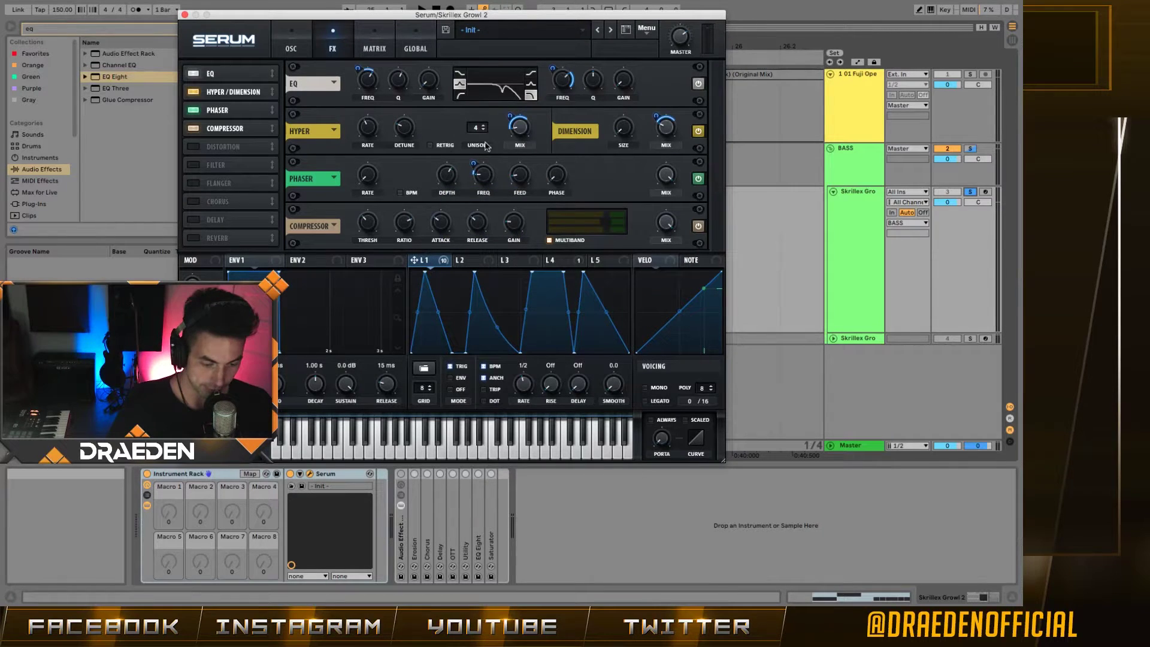
{"action": "mouse_move", "coordinate": [476, 166]}
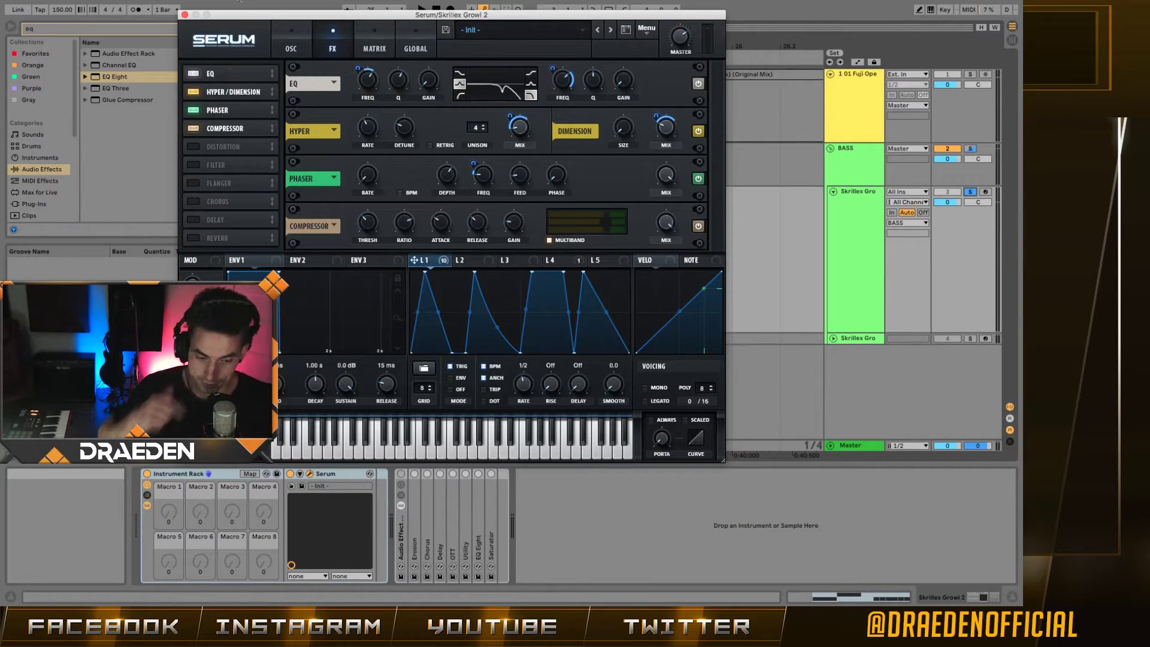
Step: Close the Serum window, select the BA Skrillex Fuji Growl clip and listen to it
{"action": "left_click", "coordinate": [185, 14]}
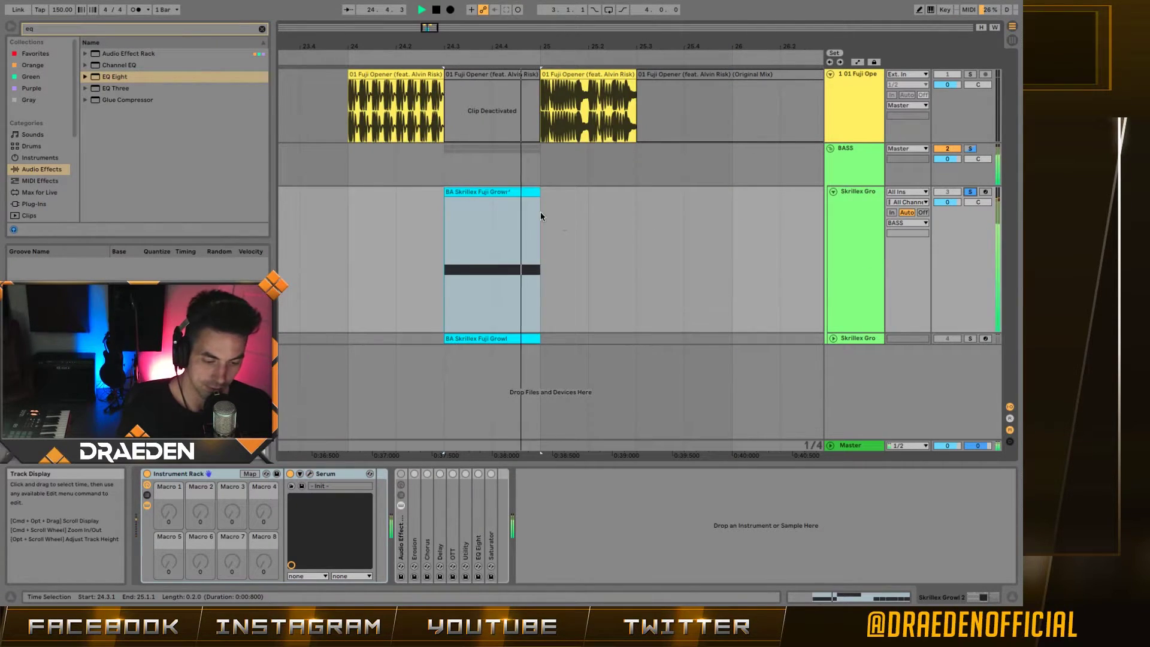
{"action": "left_click", "coordinate": [506, 197]}
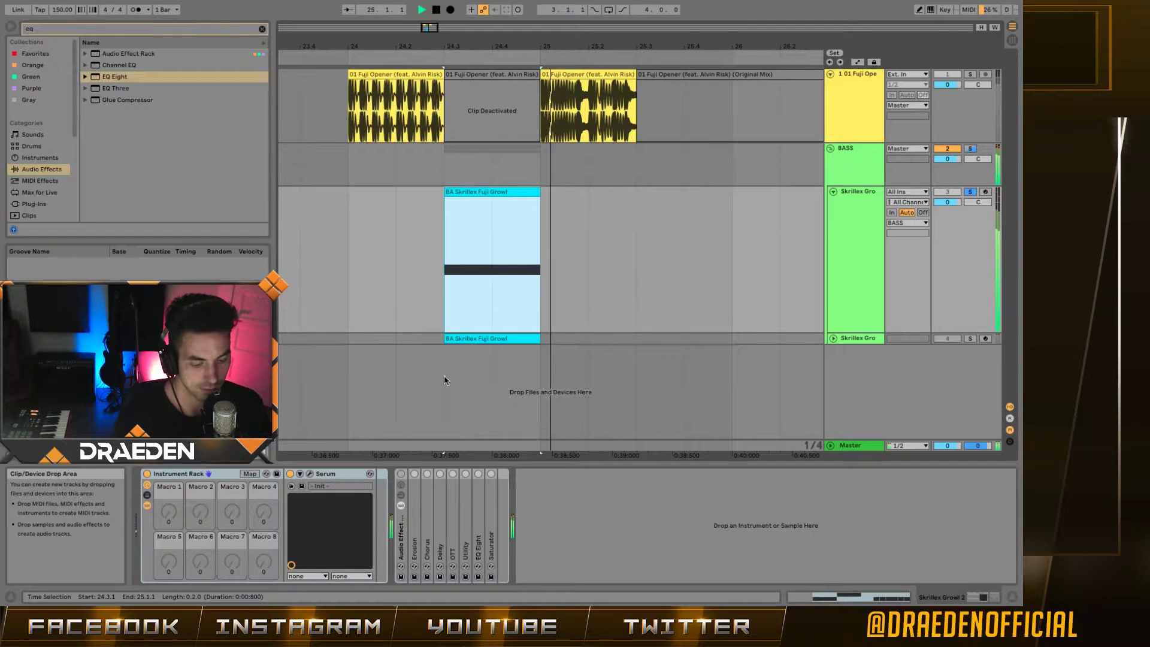
{"action": "key", "text": "space"}
Step: Reopen Serum to examine the LFO 4 shape and the list of modulation matrix assignments
{"action": "left_click", "coordinate": [310, 474]}
{"action": "left_click", "coordinate": [562, 264]}
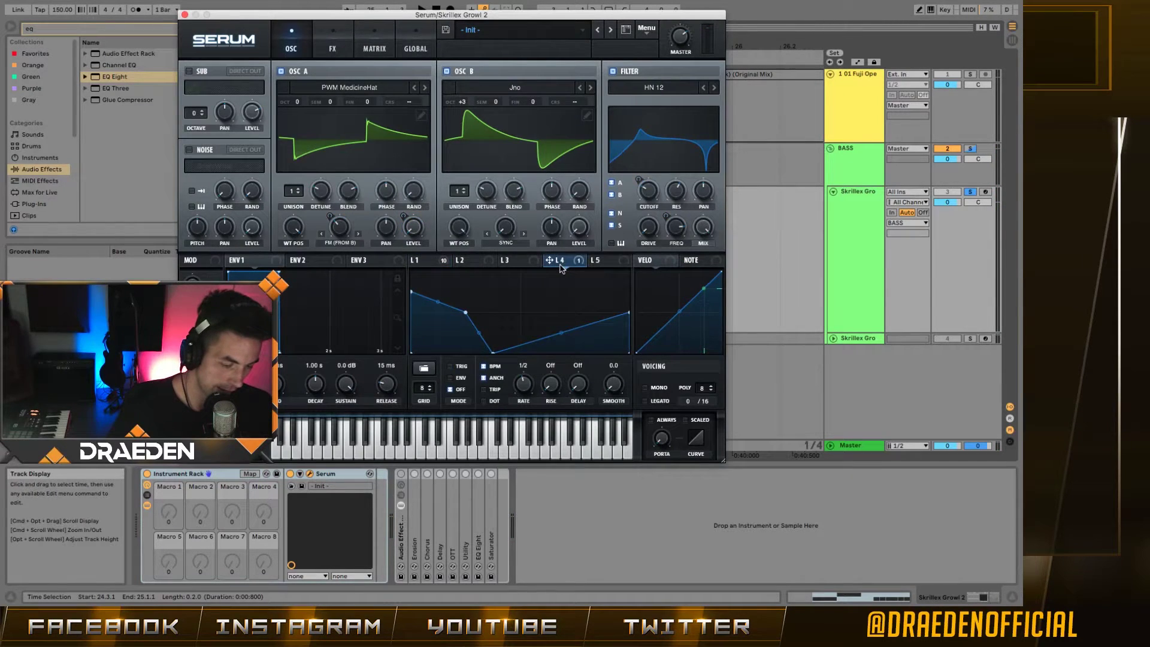
{"action": "left_click", "coordinate": [374, 42]}
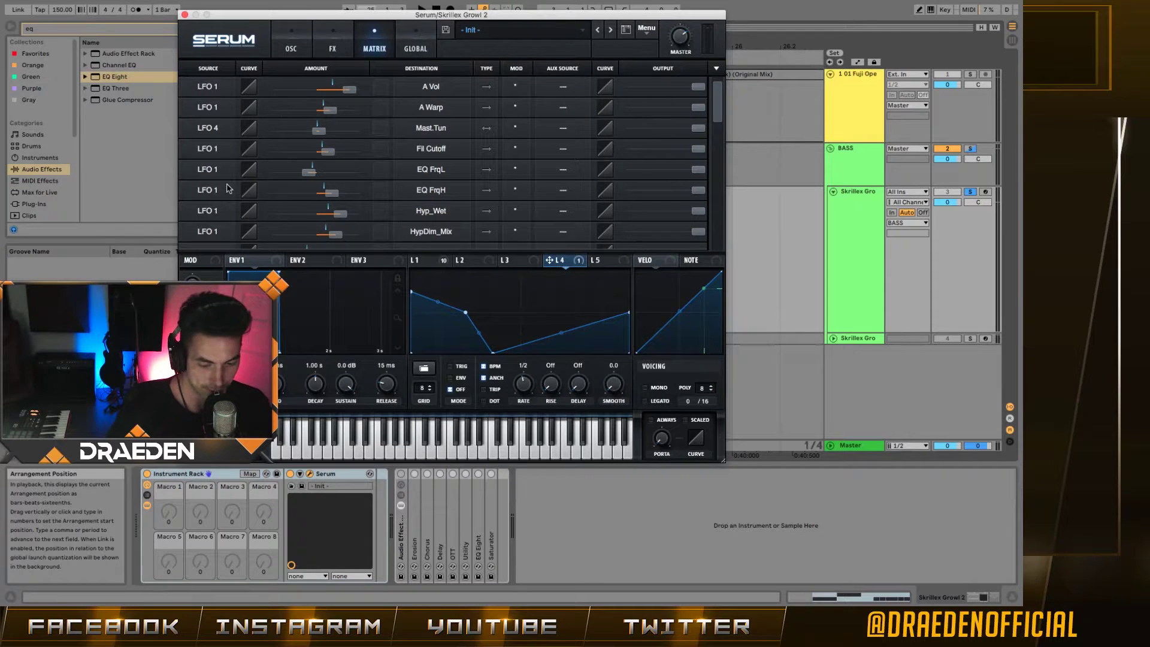
{"action": "scroll", "coordinate": [225, 187], "scroll_direction": "down", "scroll_amount": 6}
{"action": "scroll", "coordinate": [219, 186], "scroll_direction": "up", "scroll_amount": 6}
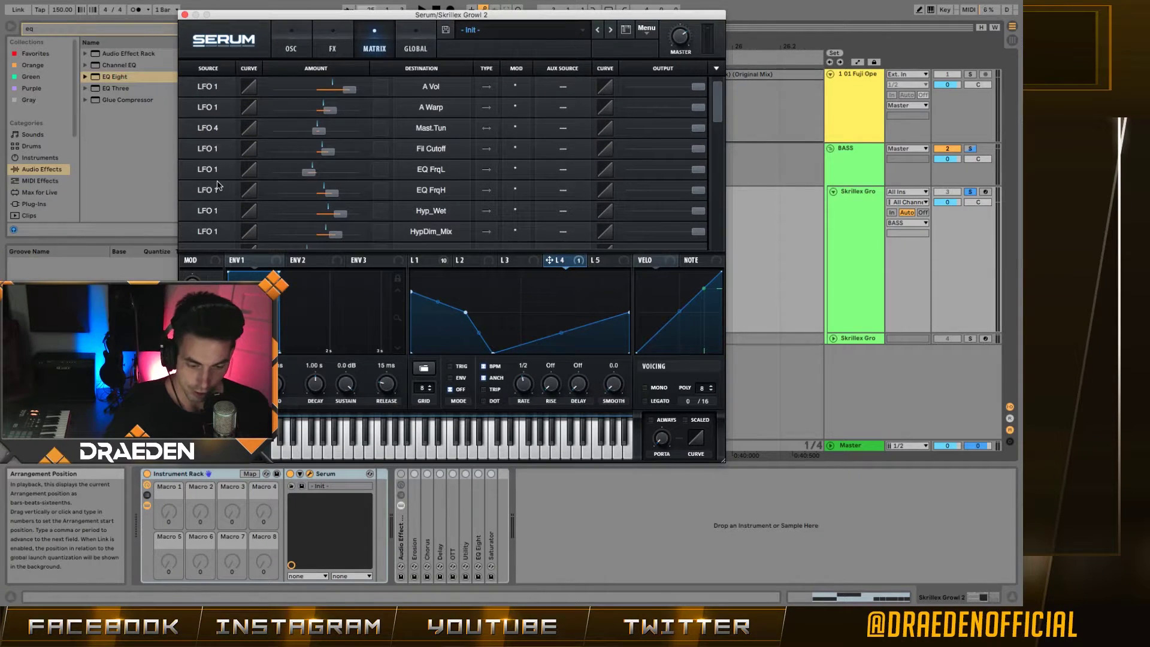
Step: Examine the Global destination options for the LFO 4 modulation route, keeping Mast.Tun
{"action": "left_click", "coordinate": [443, 128]}
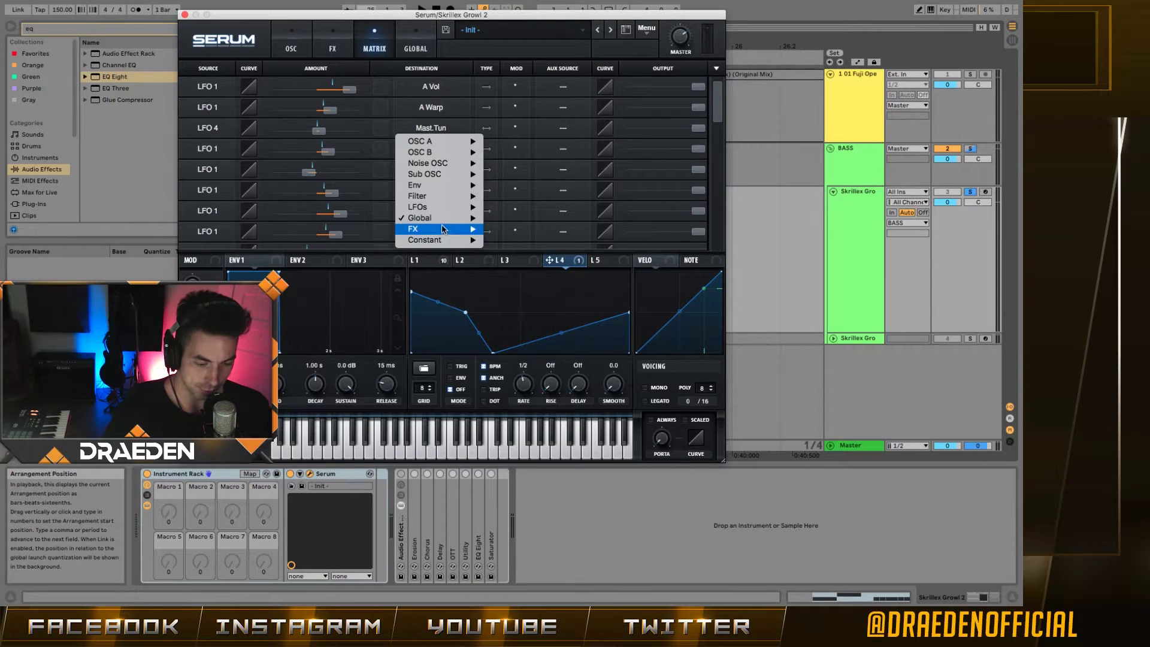
{"action": "mouse_move", "coordinate": [442, 219]}
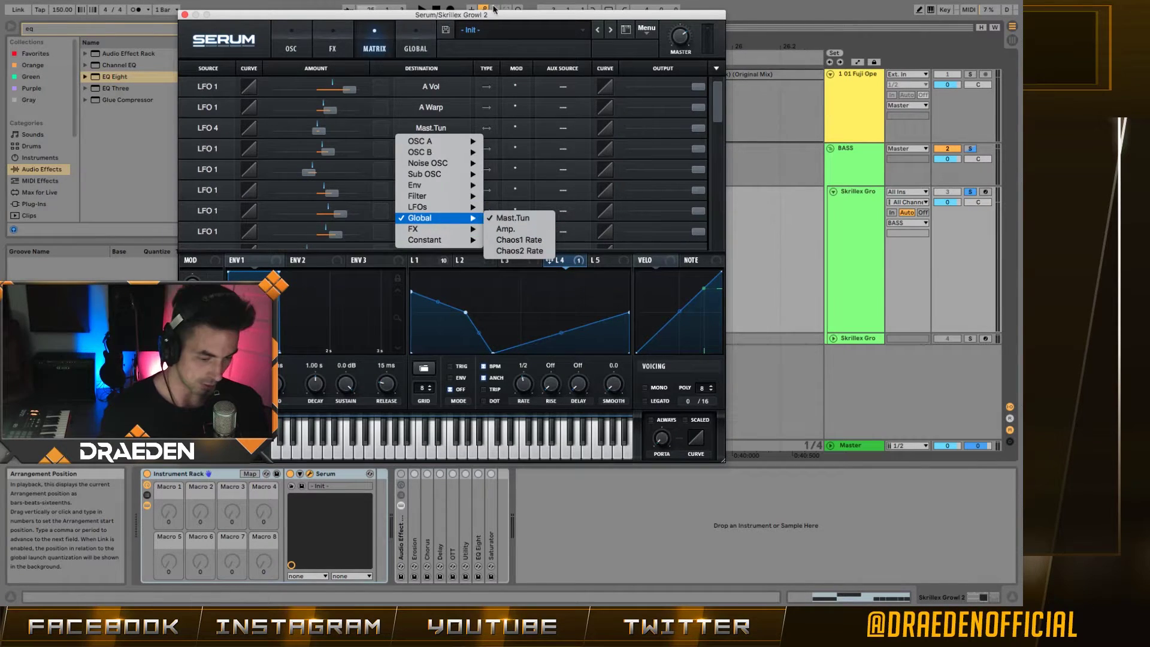
{"action": "left_click", "coordinate": [349, 173]}
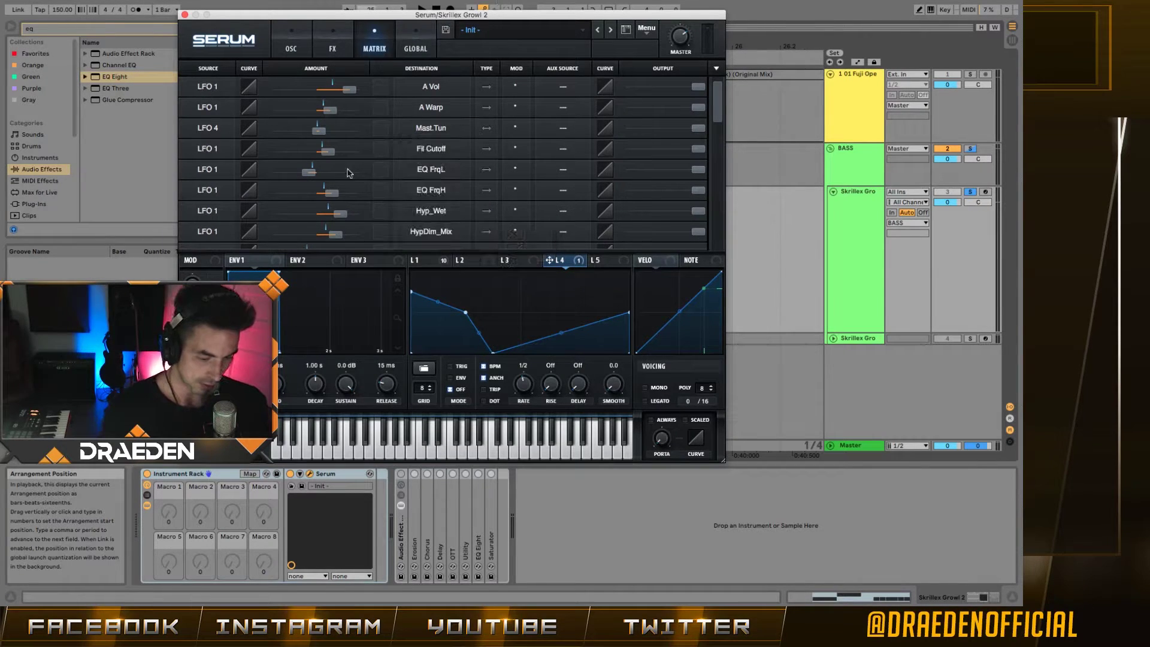
{"action": "left_click", "coordinate": [485, 131]}
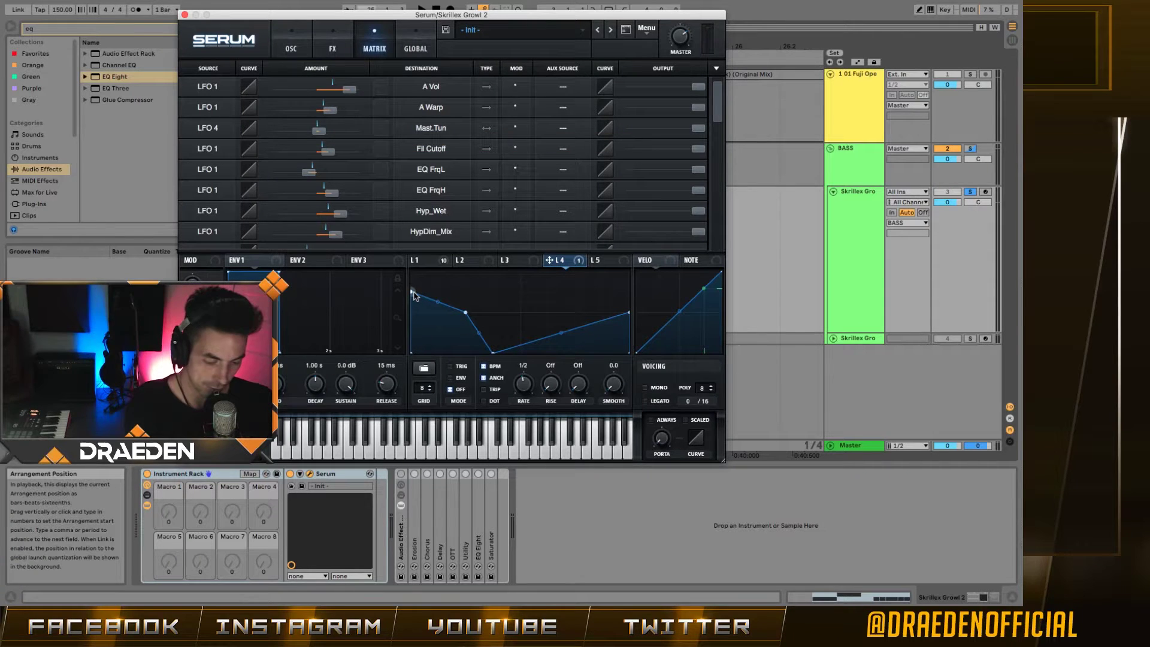
Step: Flatten the start of the LFO 4 curve to its middle level, and raise the first point again so the curve falls
{"action": "left_click_drag", "start_coordinate": [413, 294], "coordinate": [408, 309]}
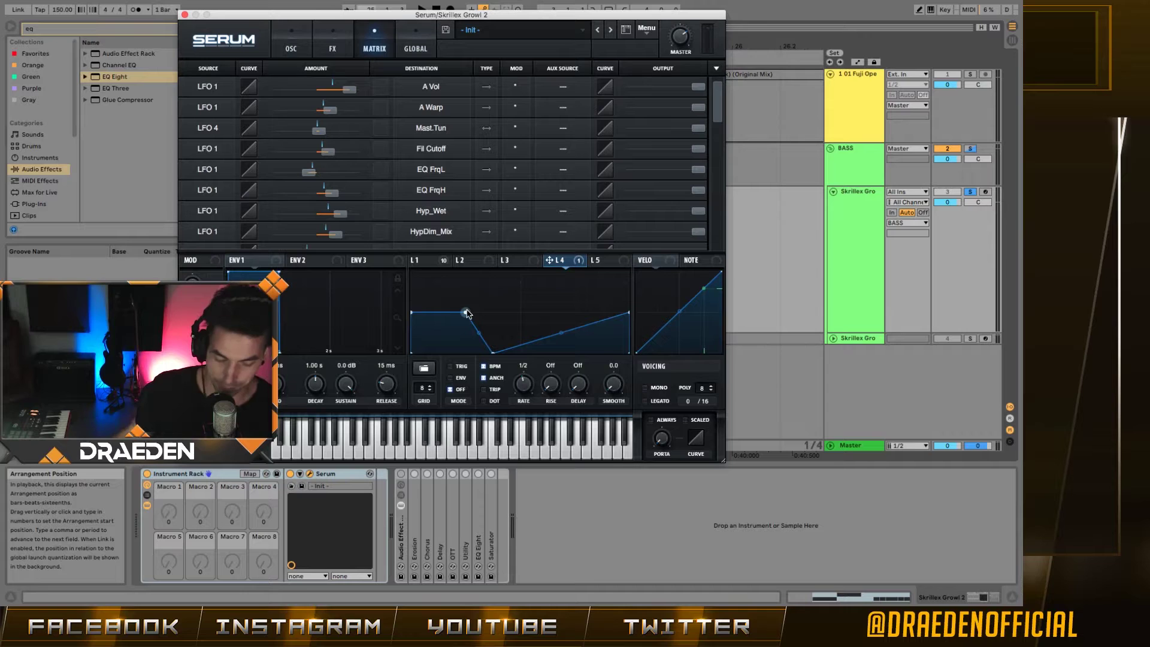
{"action": "left_click_drag", "start_coordinate": [412, 312], "coordinate": [413, 289]}
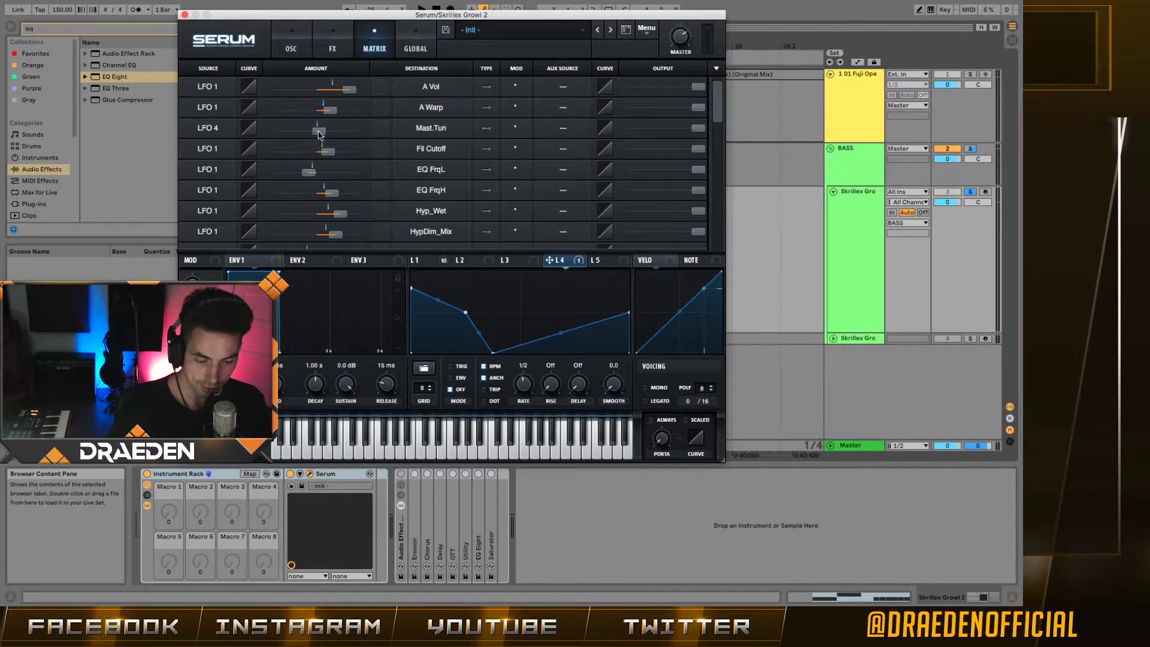
{"action": "mouse_move", "coordinate": [319, 134]}
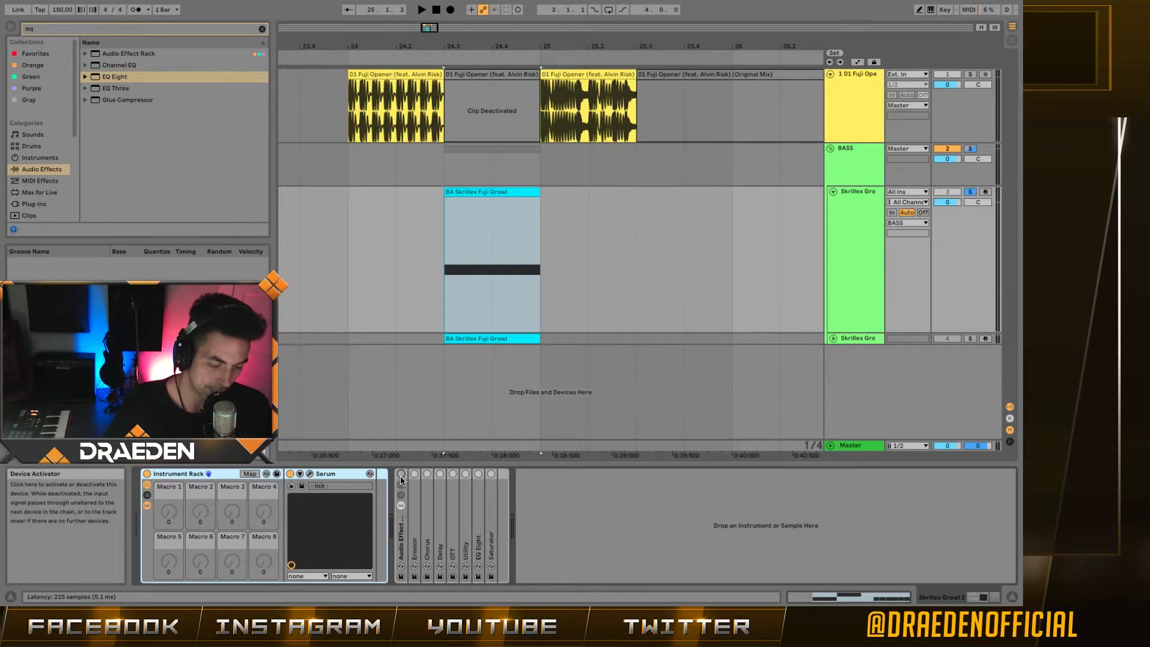
Step: Turn on the Audio Effect Rack after Serum and bypass the devices following Erosion
{"action": "left_click", "coordinate": [401, 474]}
{"action": "left_click", "coordinate": [440, 473]}
{"action": "left_click", "coordinate": [453, 474]}
{"action": "left_click", "coordinate": [466, 498]}
{"action": "left_click", "coordinate": [478, 474]}
{"action": "left_click", "coordinate": [466, 474]}
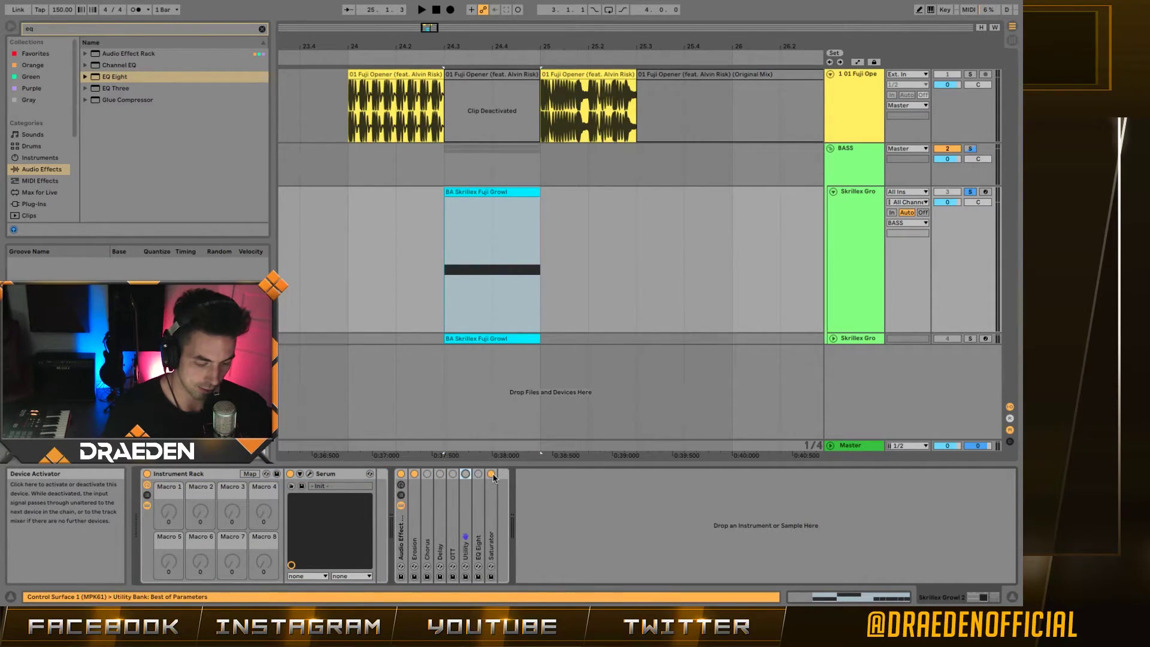
Step: Expand Erosion, compare the growl with the effect on and bypassed, and collapse the device
{"action": "double_click", "coordinate": [413, 515]}
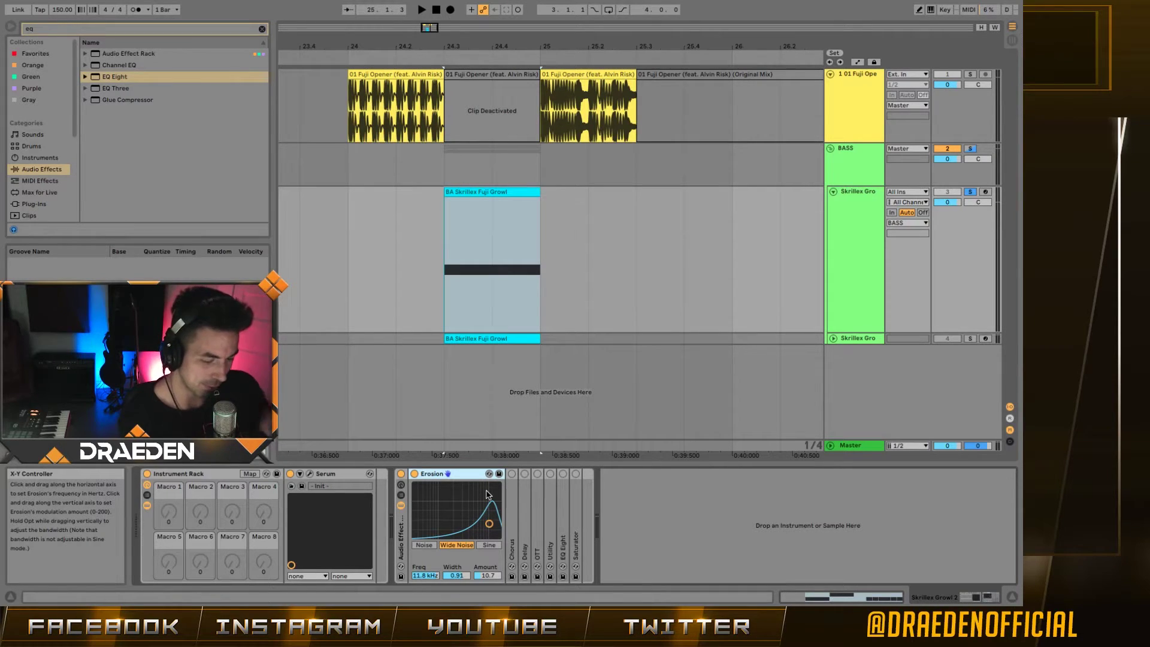
{"action": "key", "text": "space"}
{"action": "left_click", "coordinate": [414, 474]}
{"action": "left_click", "coordinate": [414, 474]}
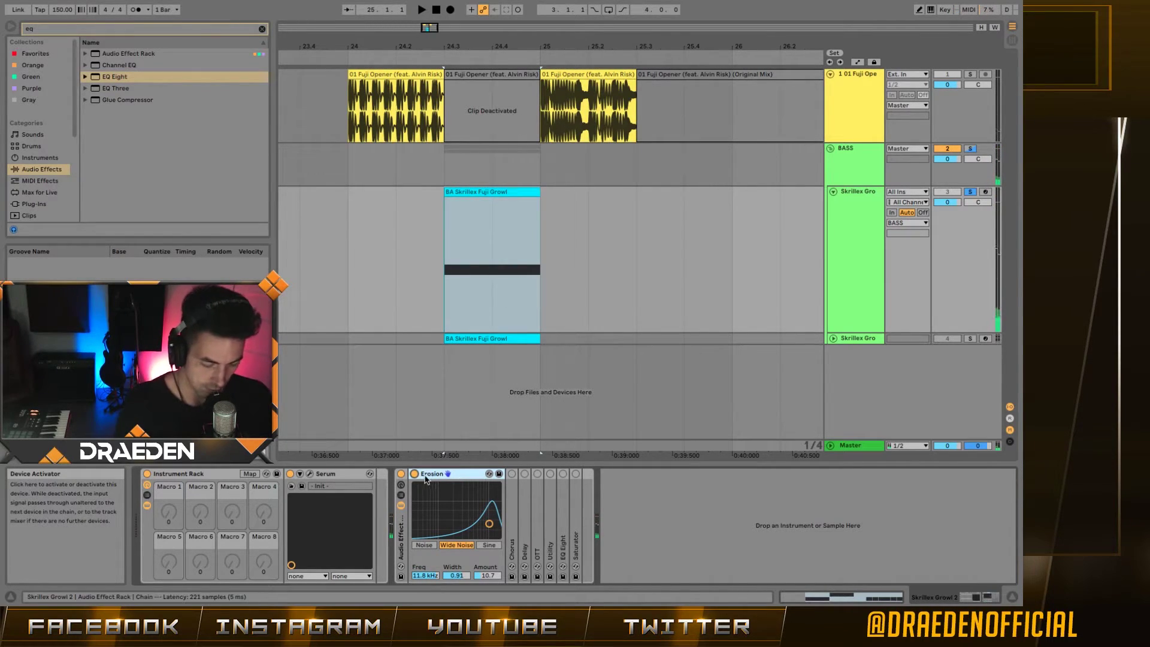
{"action": "double_click", "coordinate": [426, 475]}
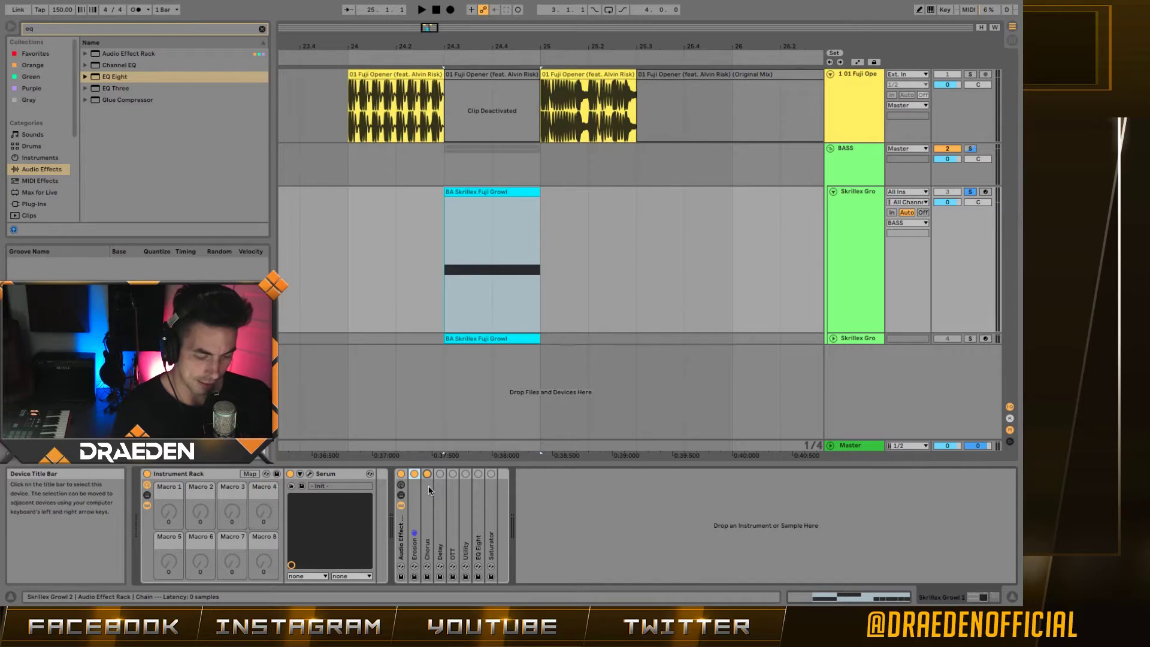
Step: Expand Chorus and add a default Chorus beside it to compare their settings, deleting the added copy
{"action": "double_click", "coordinate": [429, 476]}
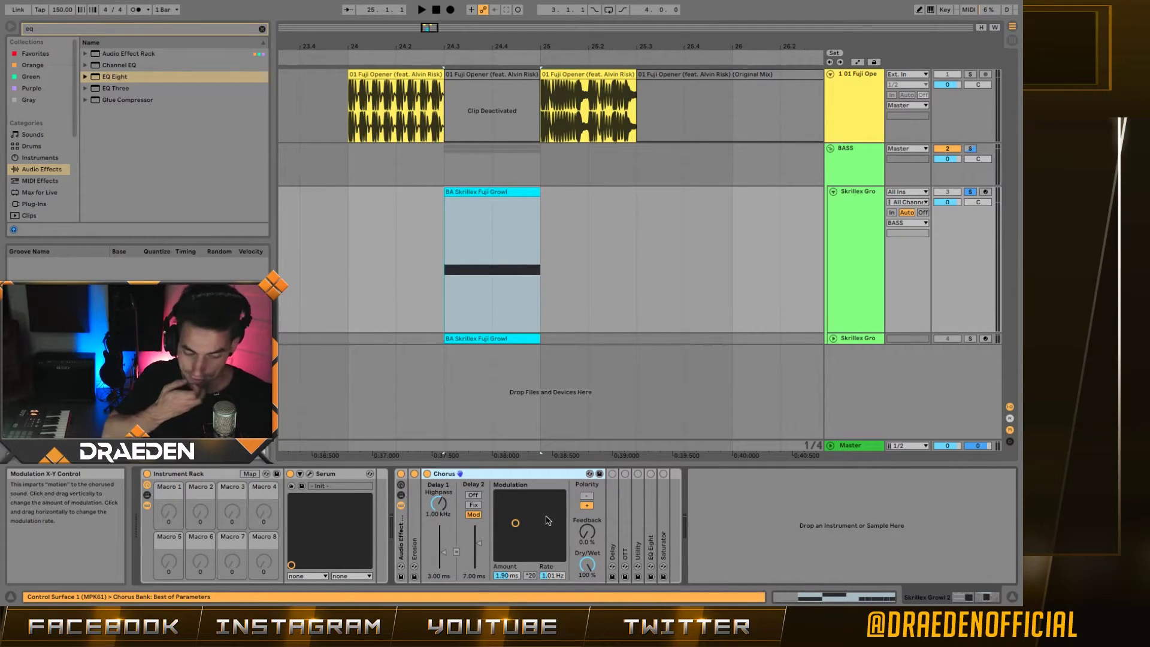
{"action": "key", "text": "ctrl+f"}
{"action": "type", "text": "chorus"}
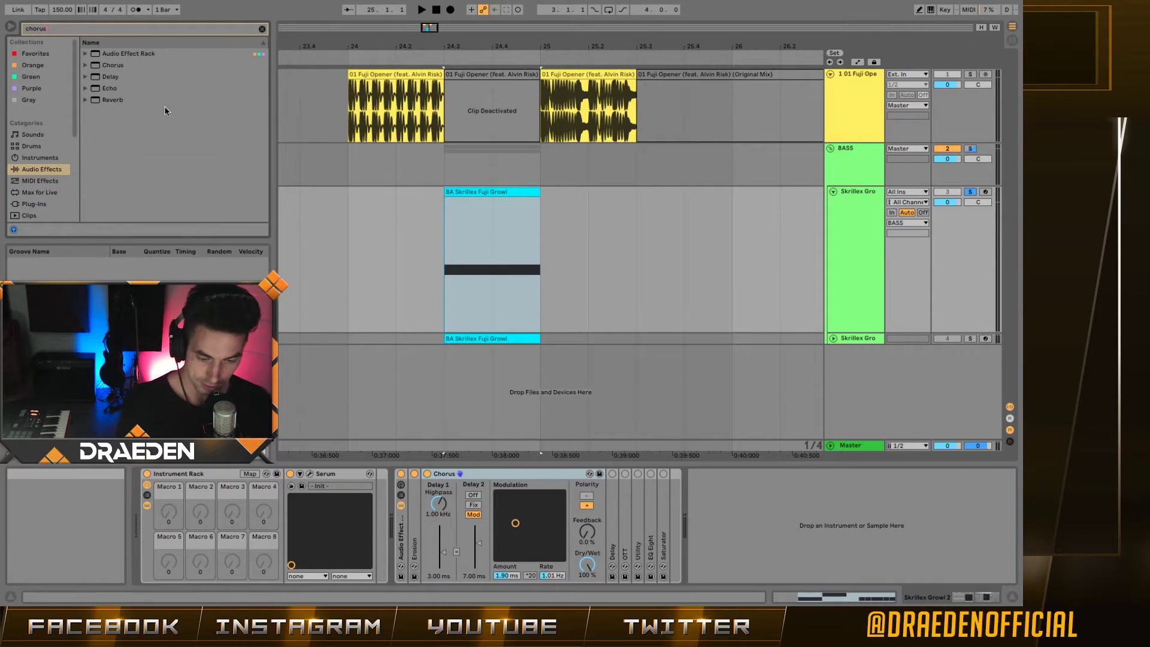
{"action": "left_click_drag", "start_coordinate": [583, 489], "coordinate": [606, 533]}
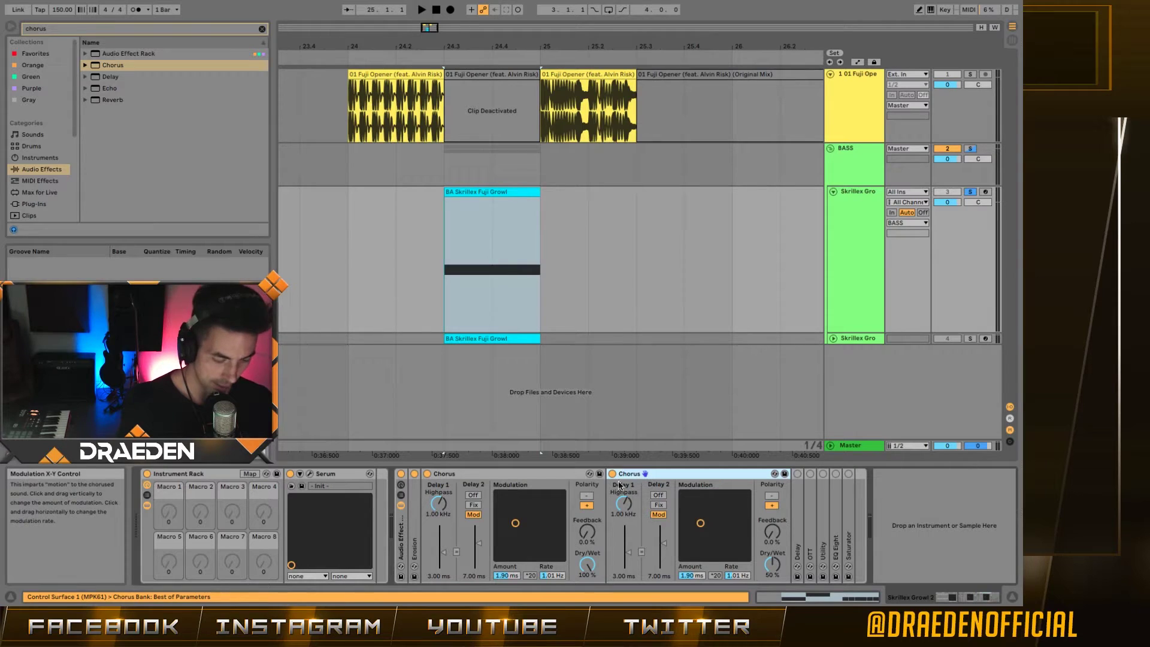
{"action": "key", "text": "Delete"}
{"action": "double_click", "coordinate": [505, 474]}
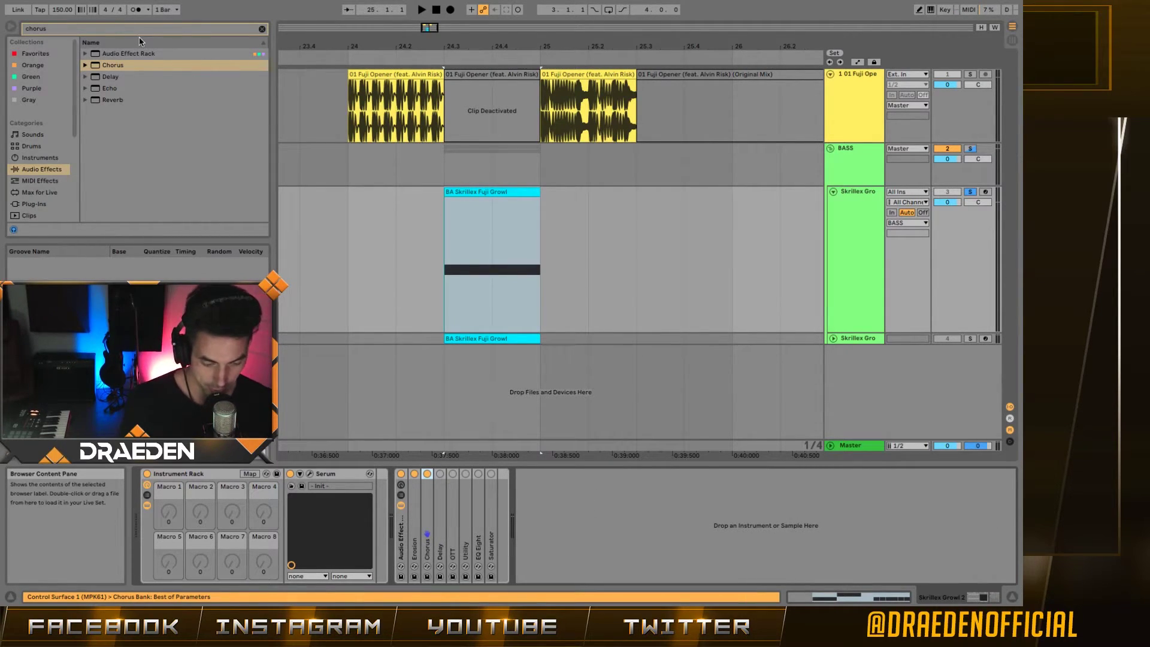
Step: Search for "yo man", add the Yo Man! chorus preset after the existing Chorus and listen to the growl
{"action": "key", "text": "ctrl+f"}
{"action": "type", "text": "yo man"}
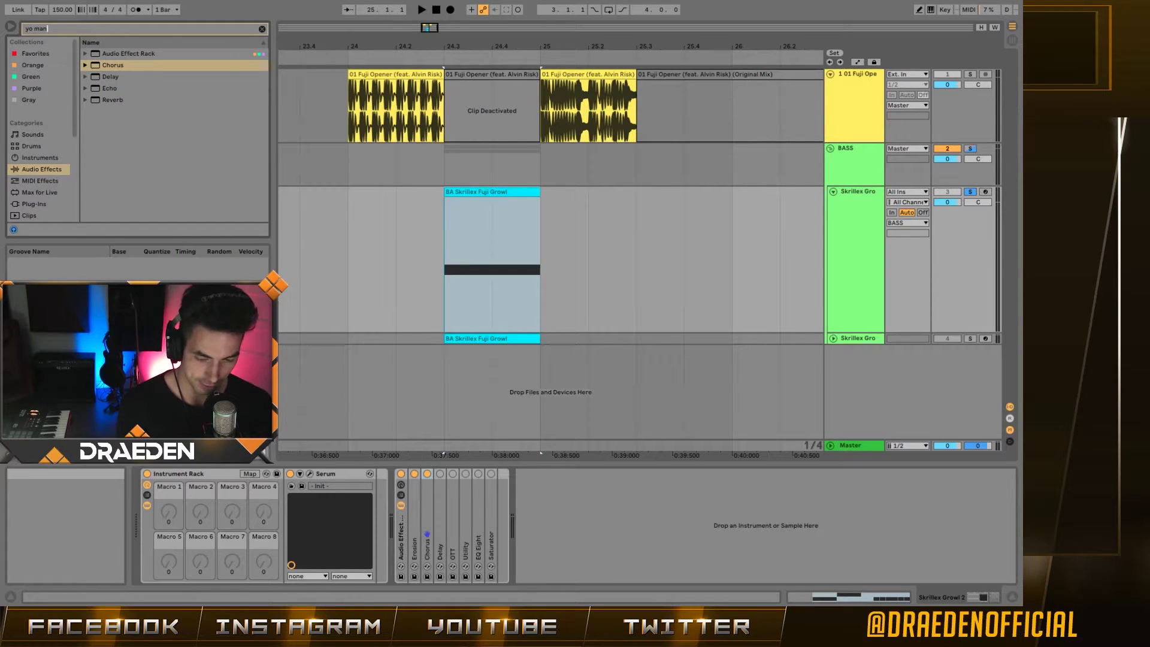
{"action": "left_click_drag", "start_coordinate": [450, 581], "coordinate": [440, 545]}
{"action": "key", "text": "space"}
{"action": "key", "text": "space"}
{"action": "key", "text": "space"}
Step: Audition the Yo Man! preset at different Dry/Wet amounts, including 100%, and delete it from the rack
{"action": "left_click_drag", "start_coordinate": [601, 566], "coordinate": [599, 590]}
{"action": "key", "text": "space"}
{"action": "left_click_drag", "start_coordinate": [600, 531], "coordinate": [600, 596]}
{"action": "left_click_drag", "start_coordinate": [602, 548], "coordinate": [599, 604]}
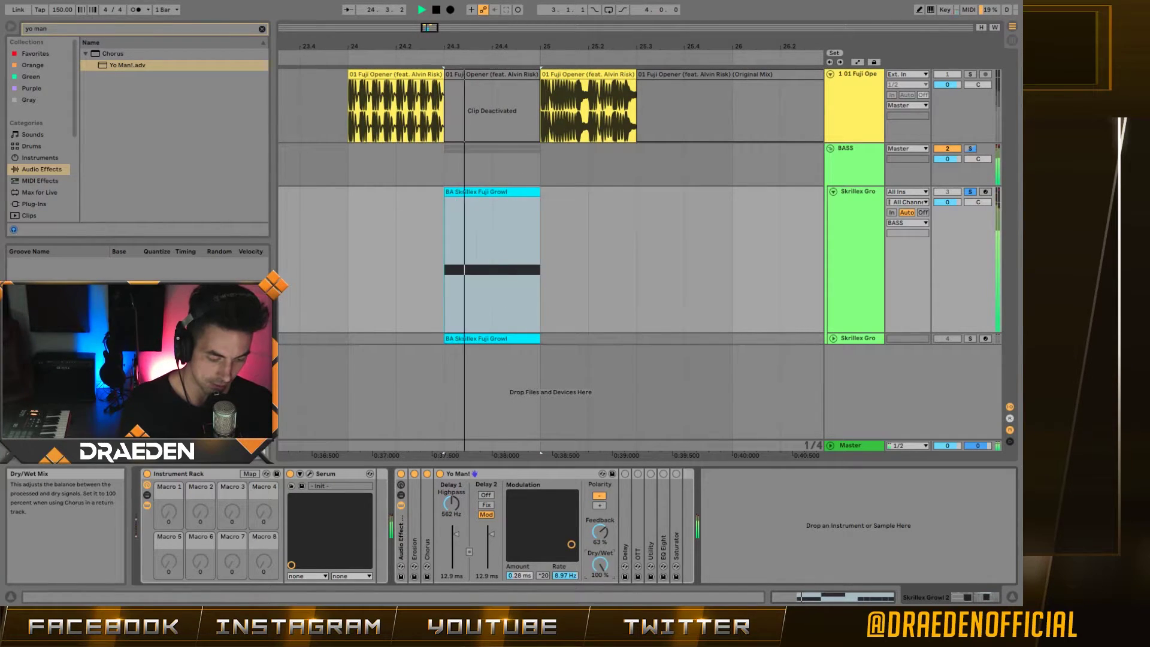
{"action": "key", "text": "space"}
{"action": "left_click", "coordinate": [547, 473]}
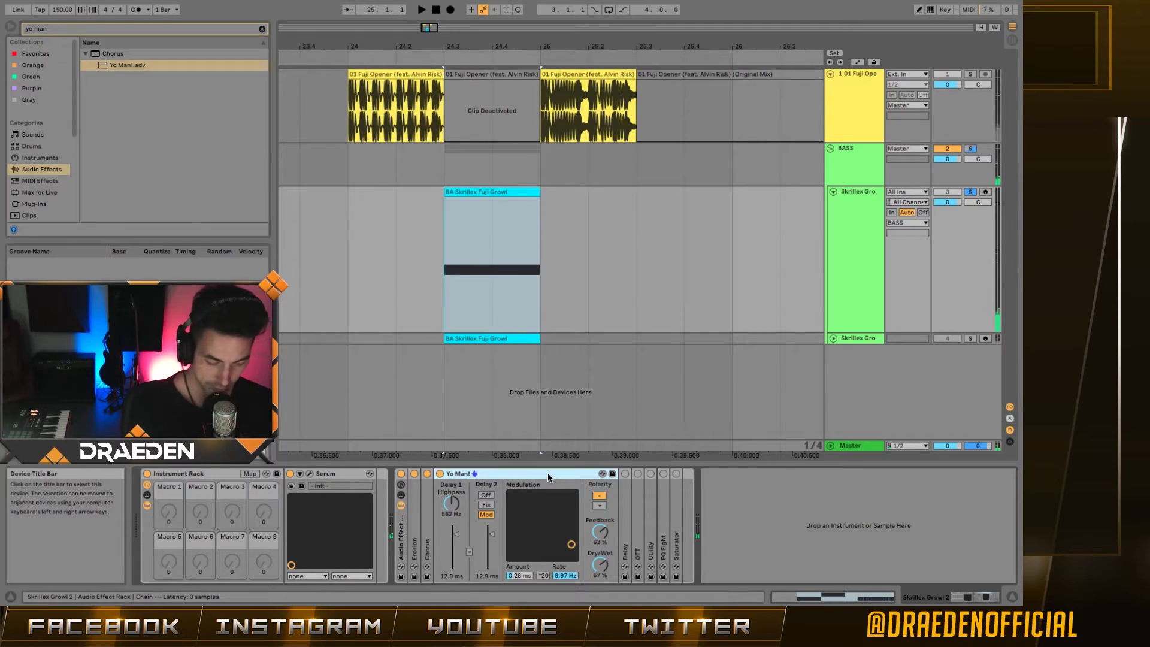
{"action": "key", "text": "Delete"}
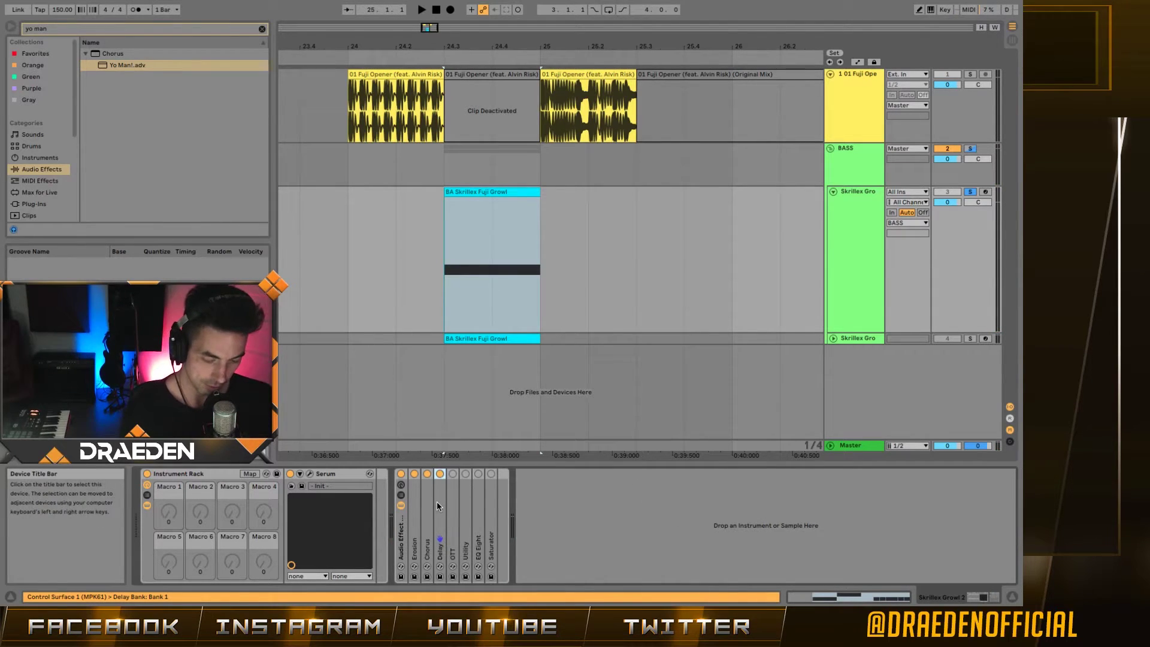
Step: Expand Delay to examine its settings while playing the growl, and collapse the device
{"action": "double_click", "coordinate": [437, 501]}
{"action": "key", "text": "space"}
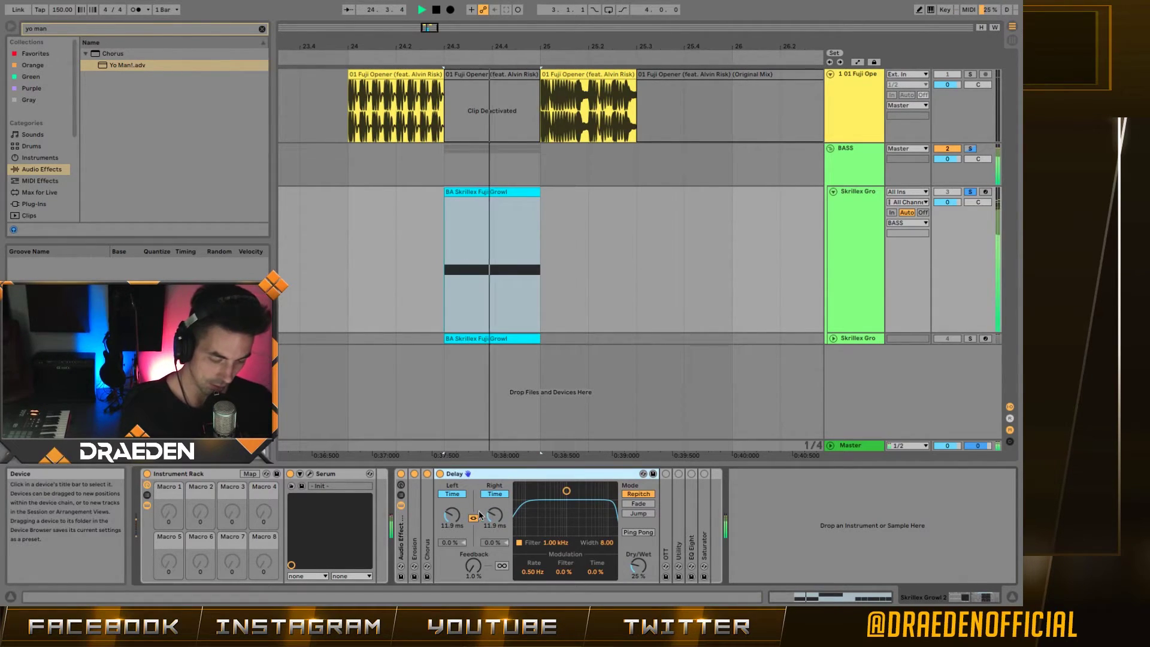
{"action": "key", "text": "space"}
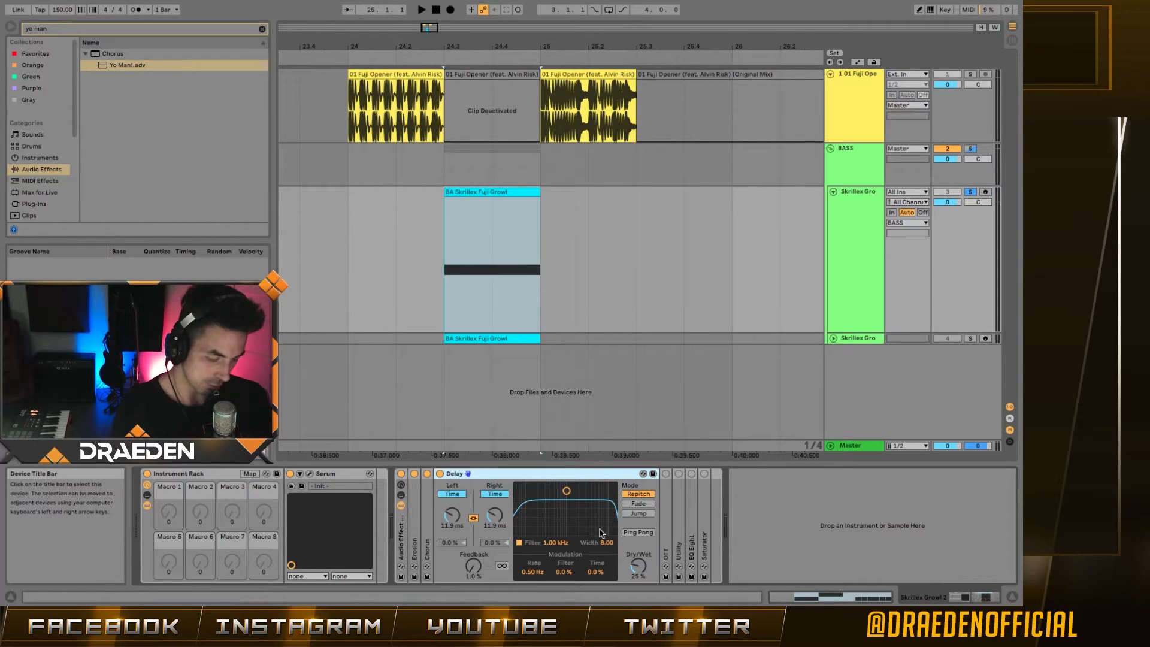
{"action": "double_click", "coordinate": [518, 477]}
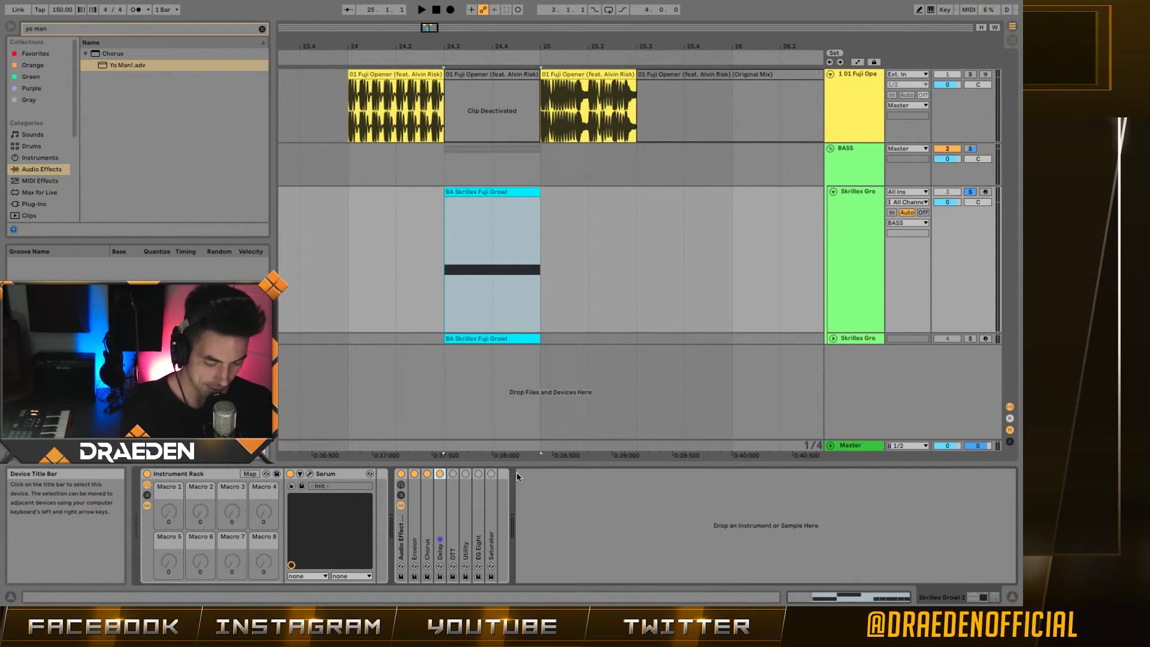
Step: Turn on OTT, expand it to watch its multiband compression while playing the growl, and collapse it
{"action": "double_click", "coordinate": [450, 485]}
{"action": "key", "text": "space"}
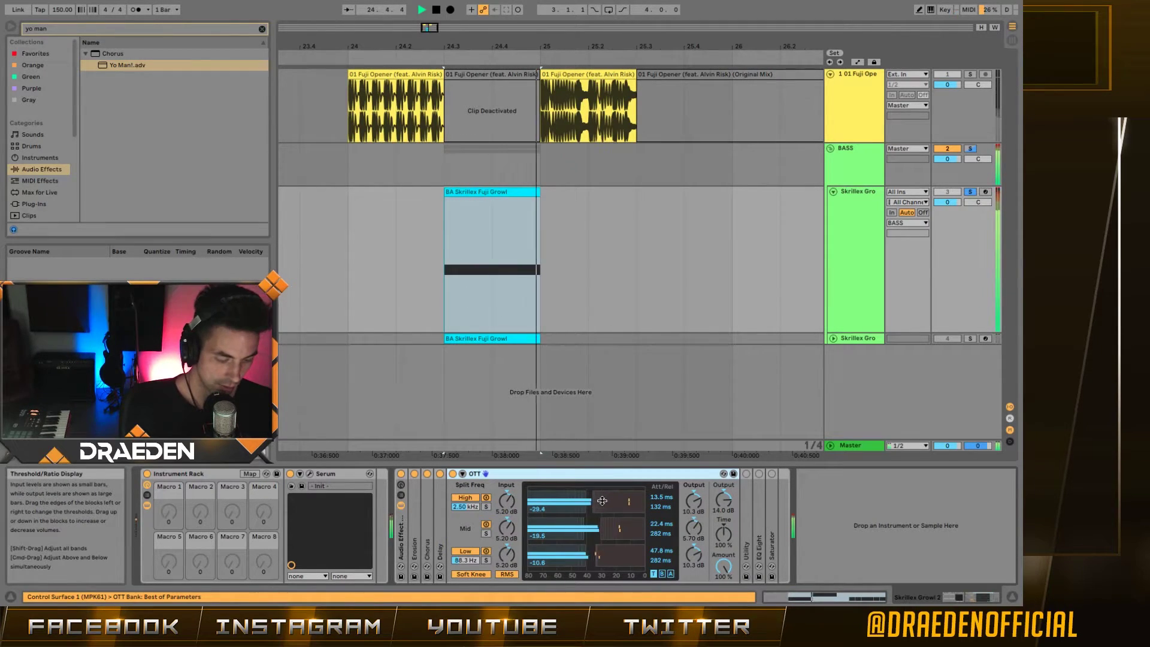
{"action": "key", "text": "space"}
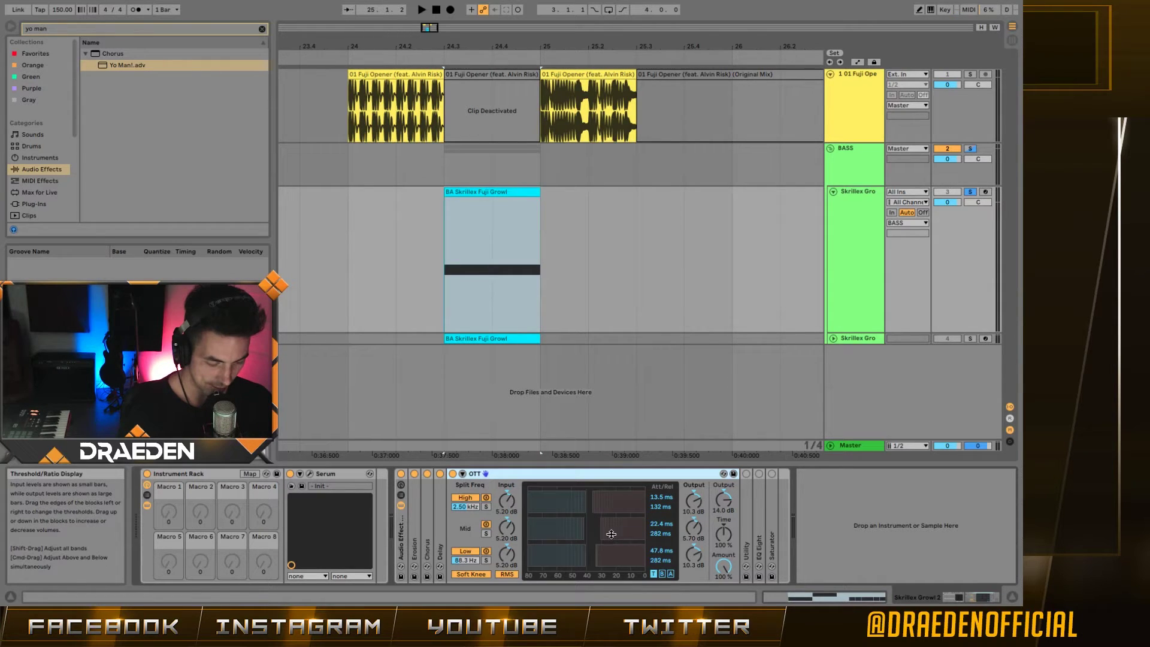
{"action": "key", "text": "space"}
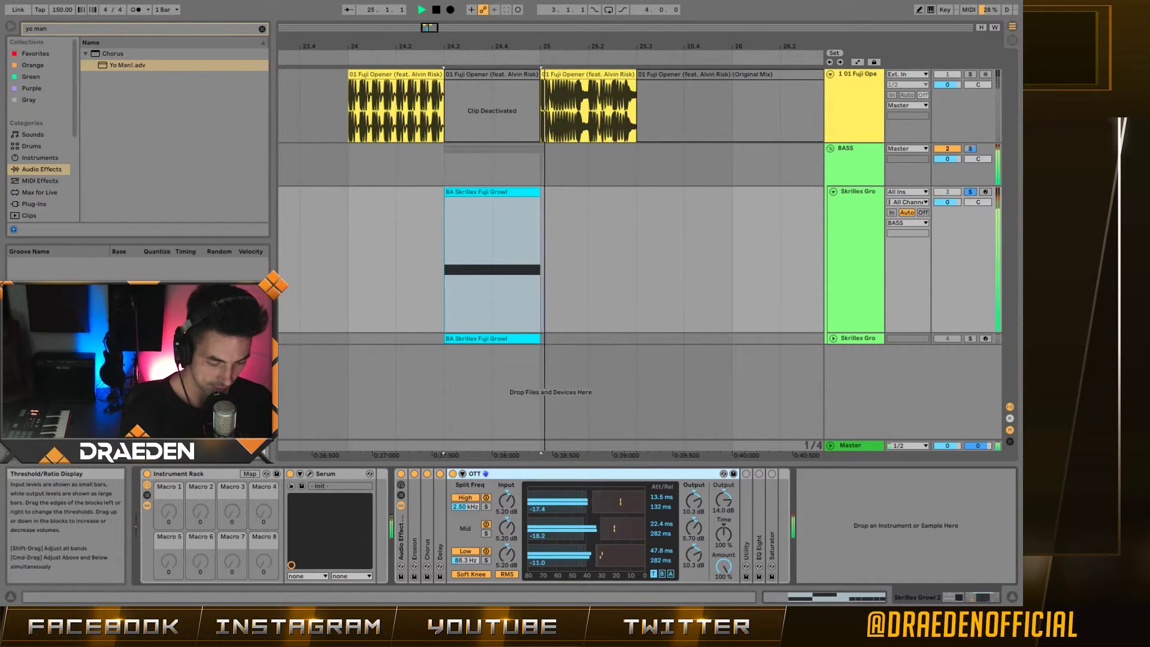
{"action": "key", "text": "space"}
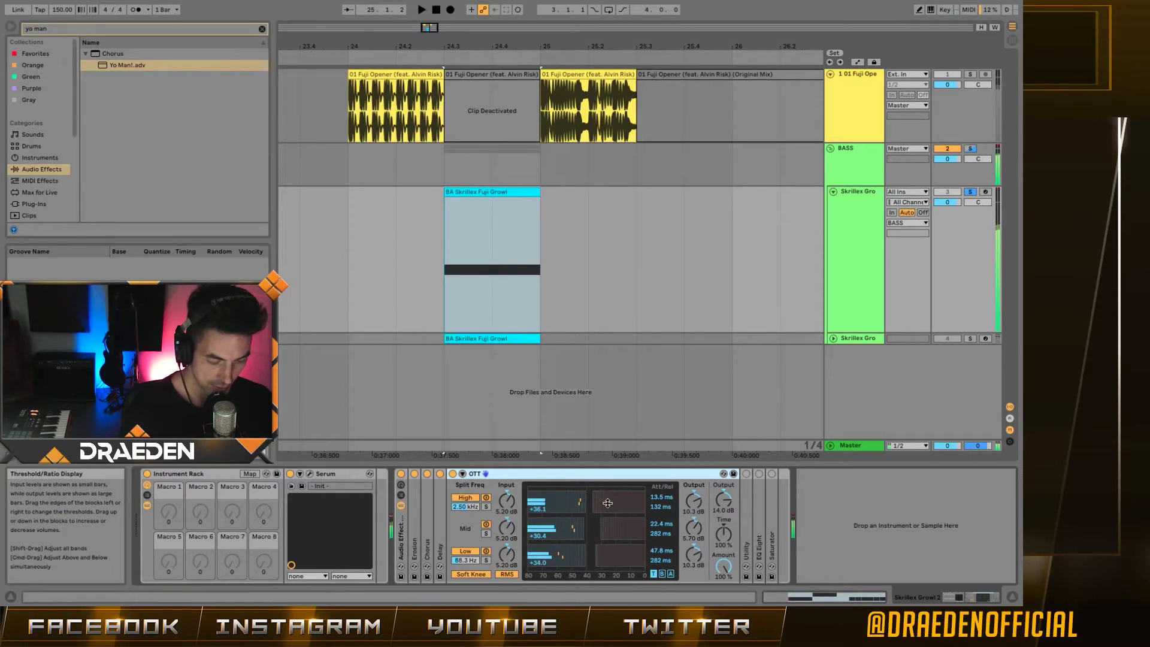
{"action": "double_click", "coordinate": [561, 475]}
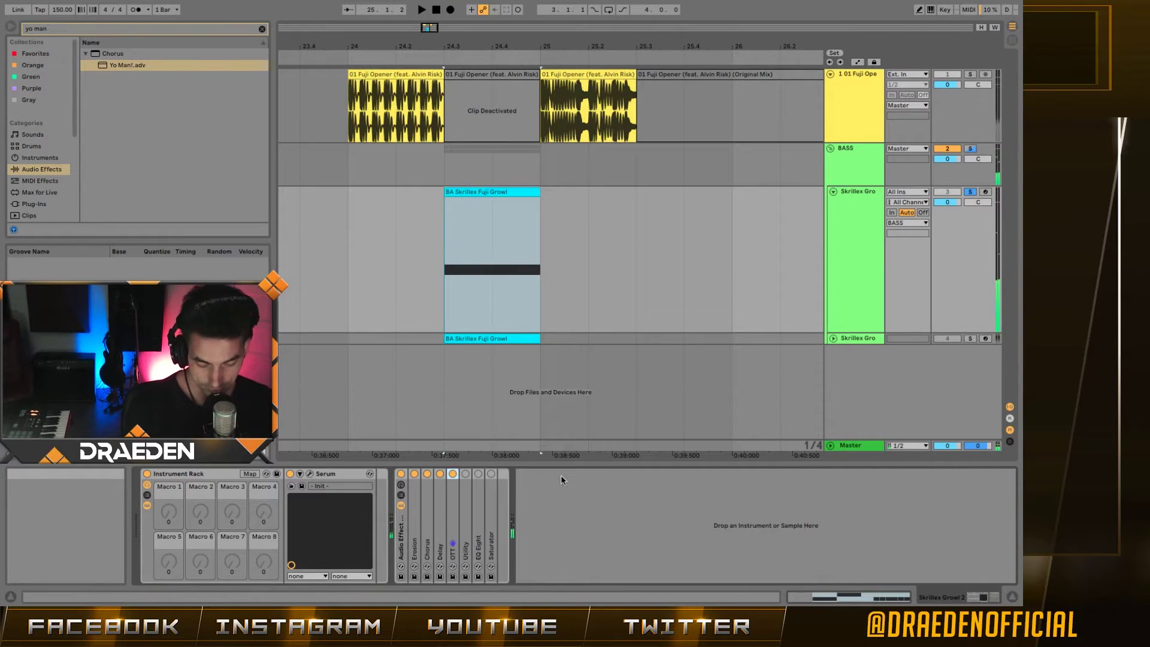
Step: Turn on Utility, show its Stereo Width automation on the Skrillex Growl track and lower the line to 9.2%
{"action": "double_click", "coordinate": [466, 480]}
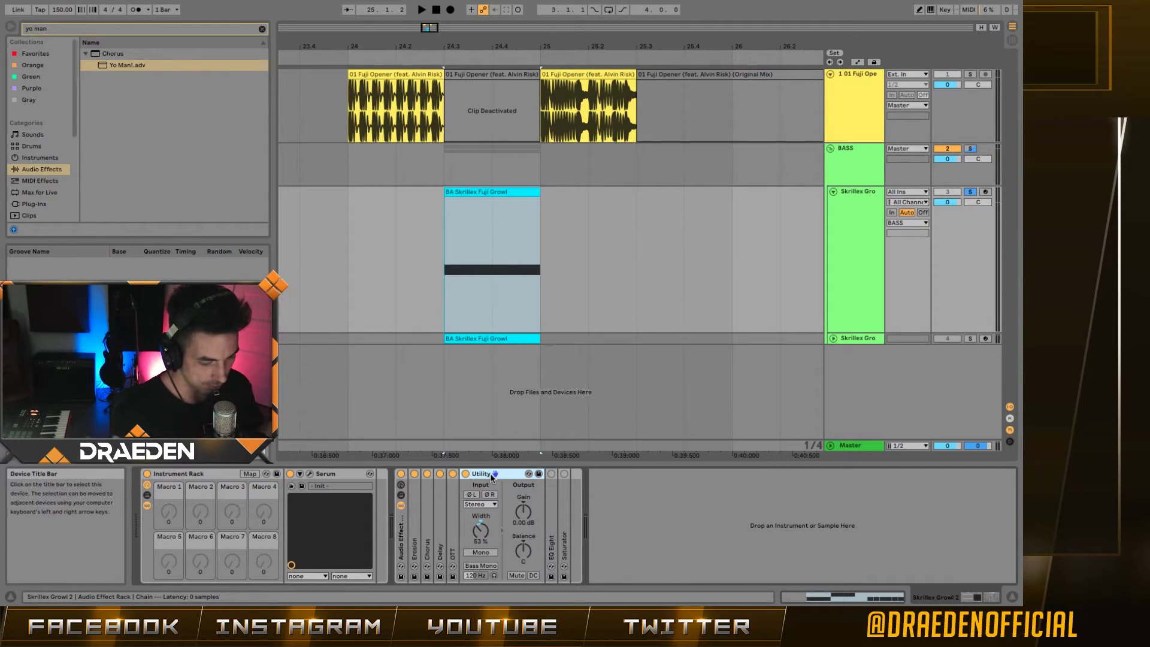
{"action": "left_click", "coordinate": [491, 245]}
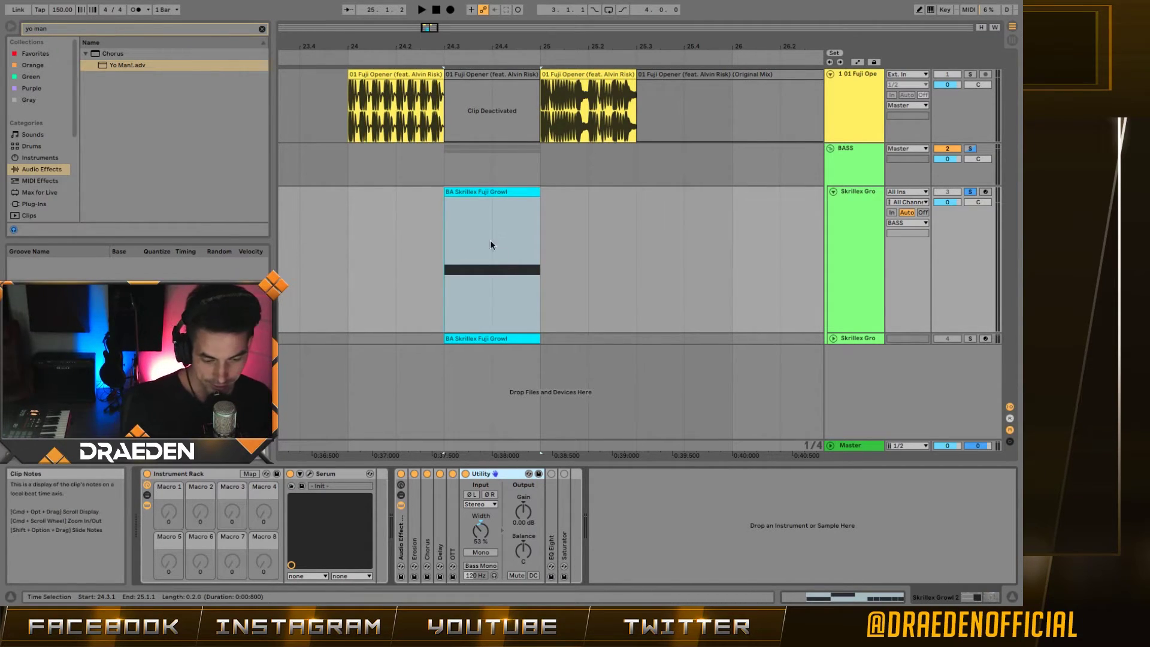
{"action": "left_click", "coordinate": [504, 84]}
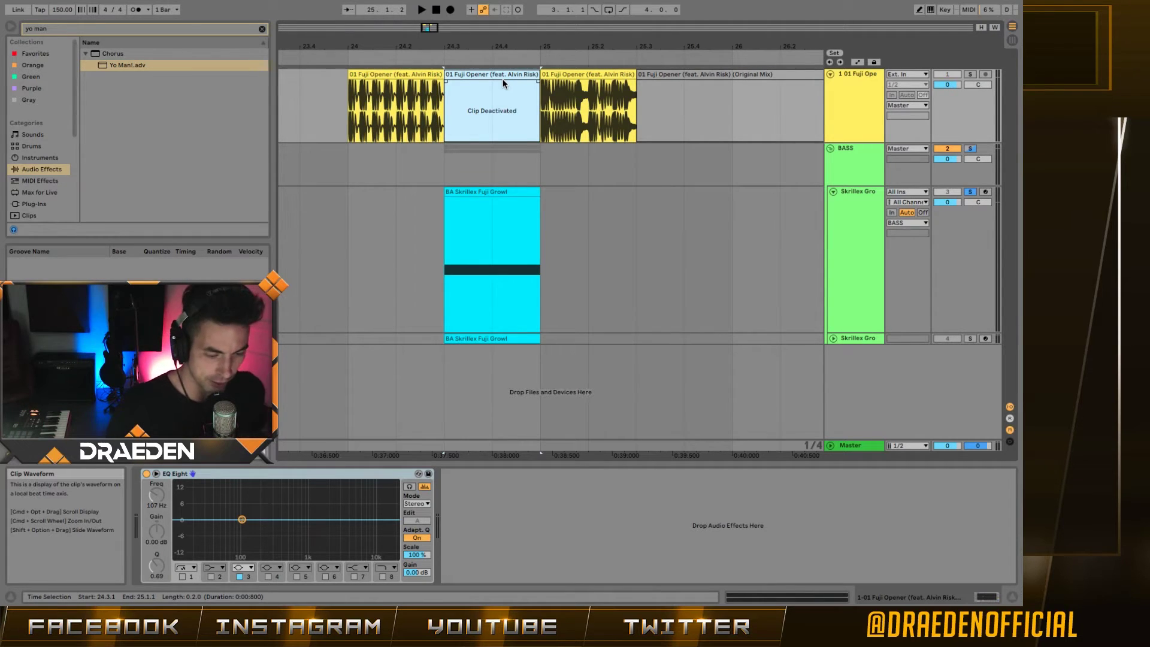
{"action": "left_click", "coordinate": [862, 253]}
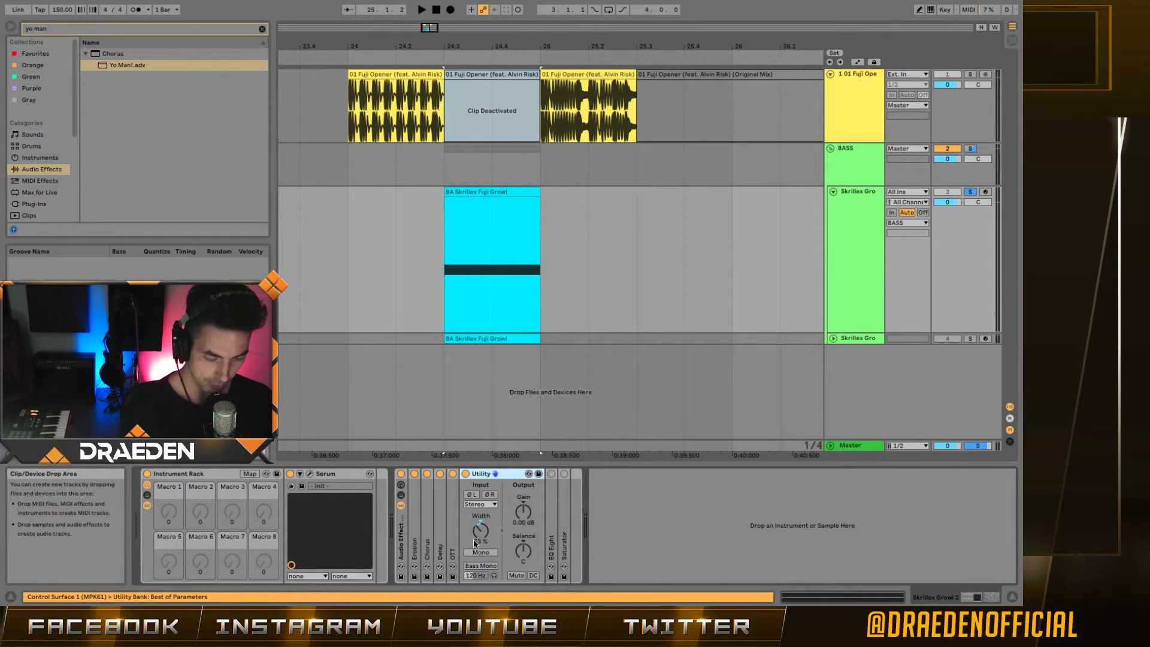
{"action": "key", "text": "a"}
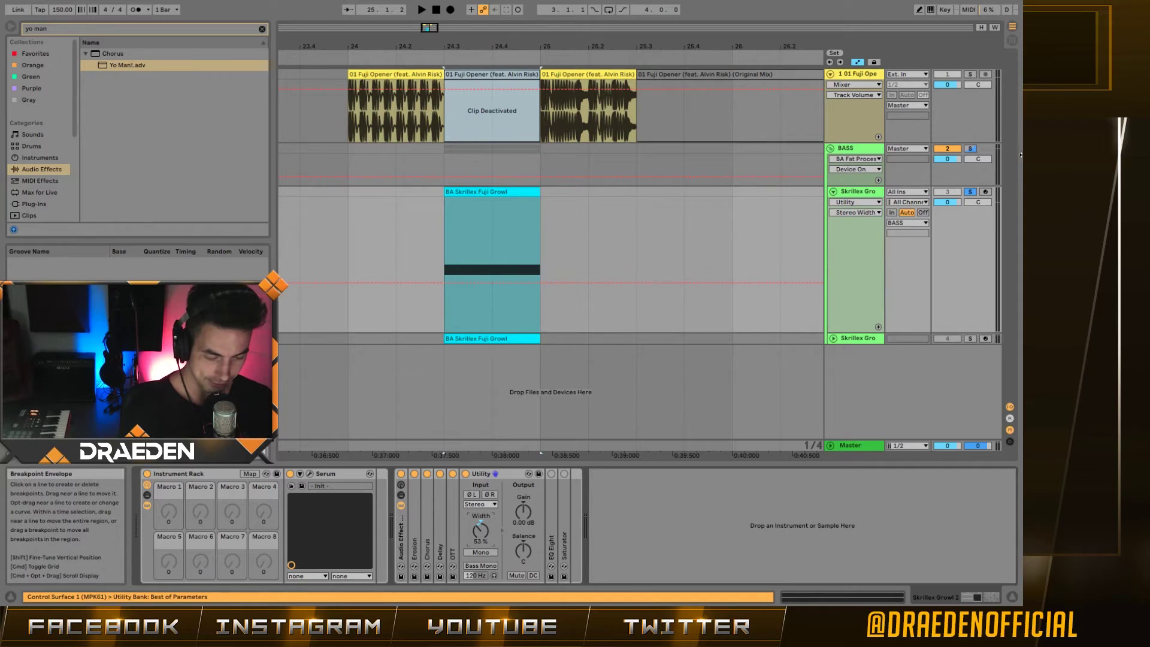
{"action": "left_click_drag", "start_coordinate": [457, 280], "coordinate": [445, 317]}
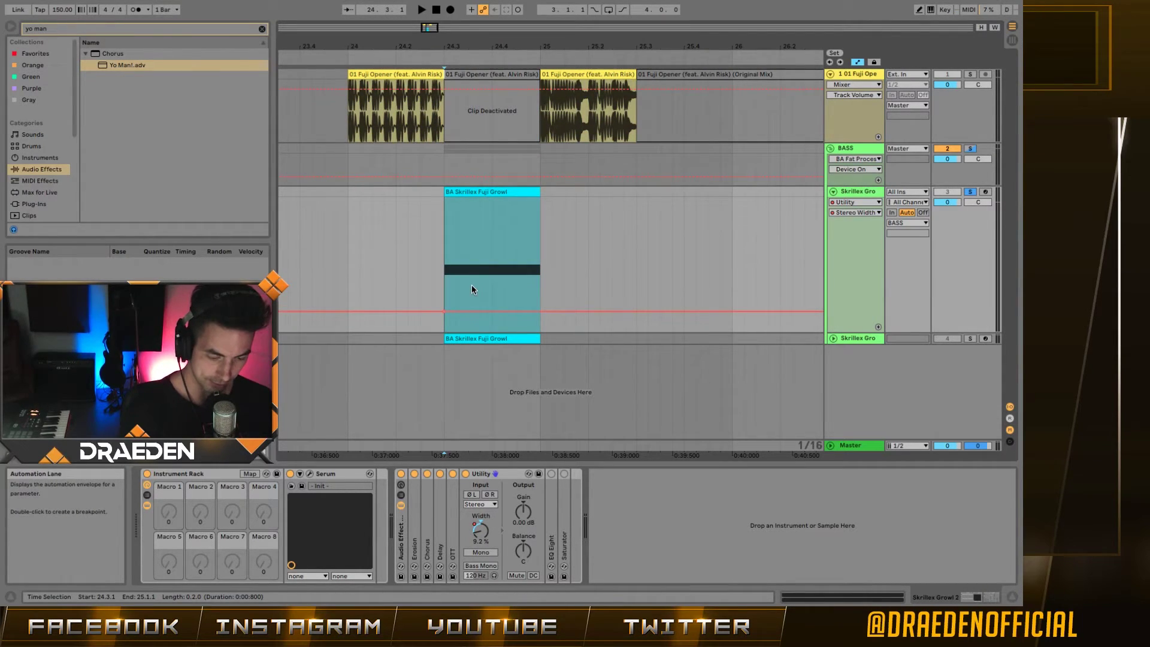
Step: Draw rising Stereo Width automation steps from a quarter into the BA Skrillex Fuji Growl clip to its end, and listen to it
{"action": "key", "text": "b"}
{"action": "left_click", "coordinate": [485, 273]}
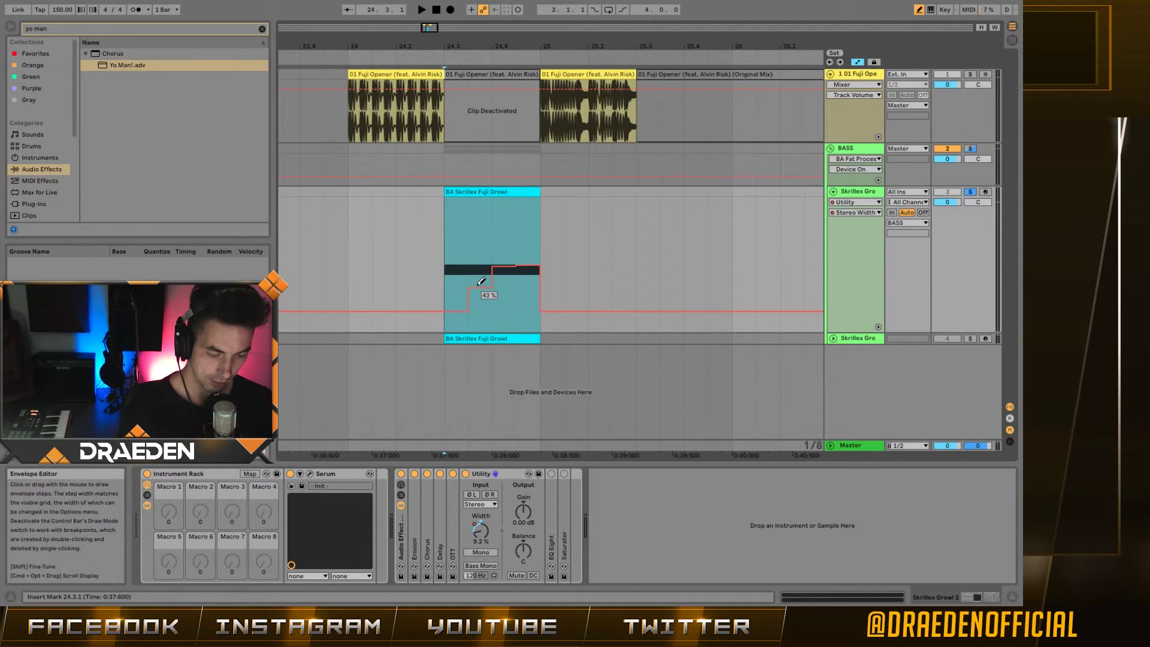
{"action": "key", "text": "b"}
{"action": "key", "text": "space"}
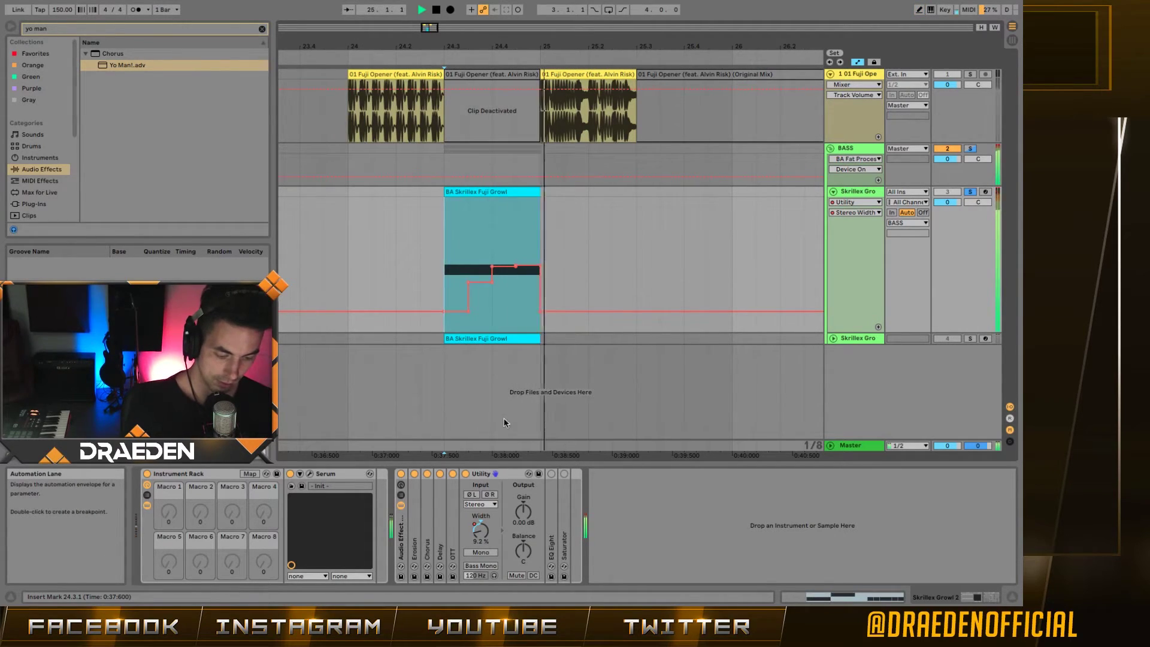
{"action": "key", "text": "space"}
Step: Compare the mid and side curves in EQ Eight and set the side channel's low cut to 297 Hz
{"action": "double_click", "coordinate": [547, 528]}
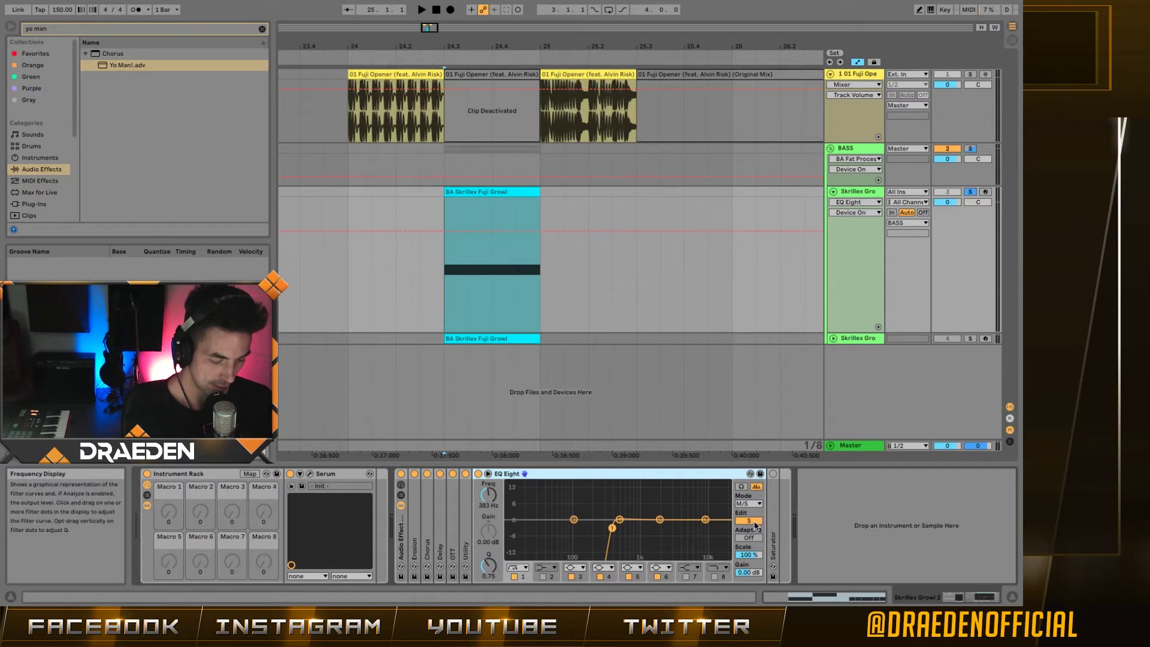
{"action": "left_click", "coordinate": [749, 521]}
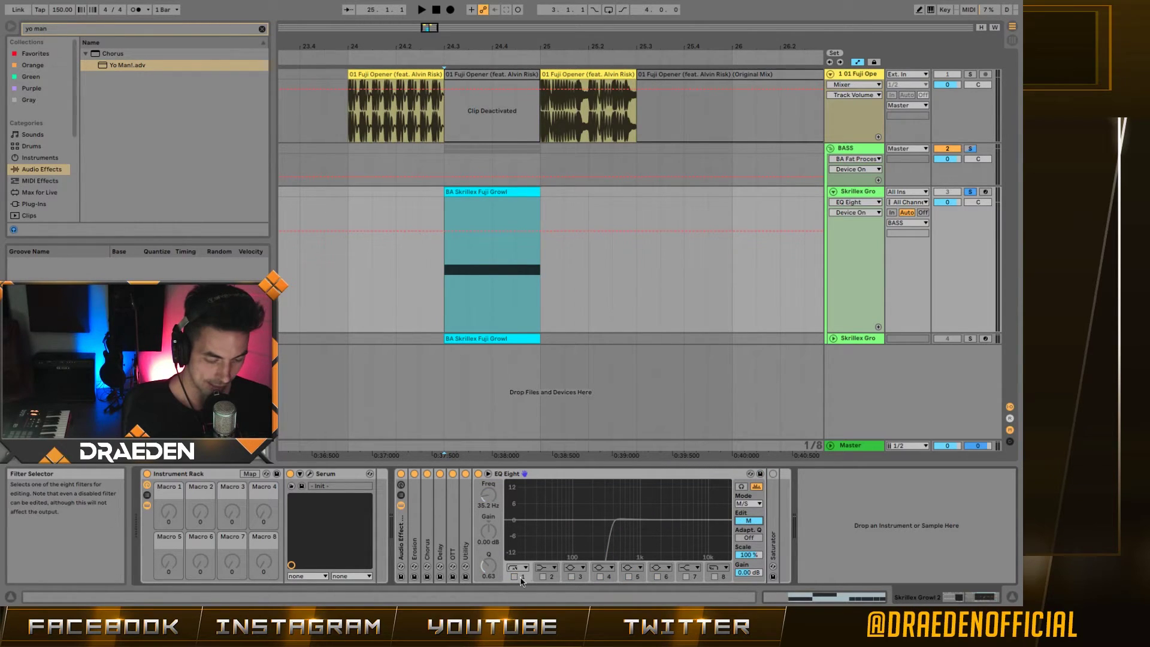
{"action": "left_click", "coordinate": [750, 521]}
{"action": "left_click_drag", "start_coordinate": [615, 530], "coordinate": [601, 530]}
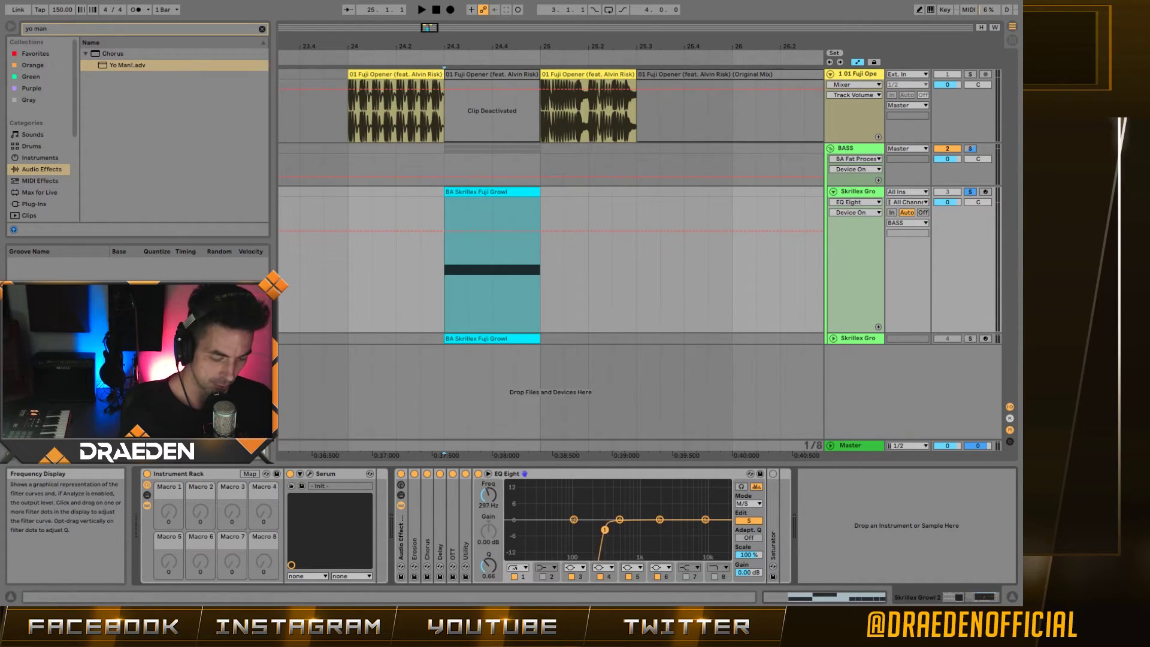
{"action": "double_click", "coordinate": [540, 474]}
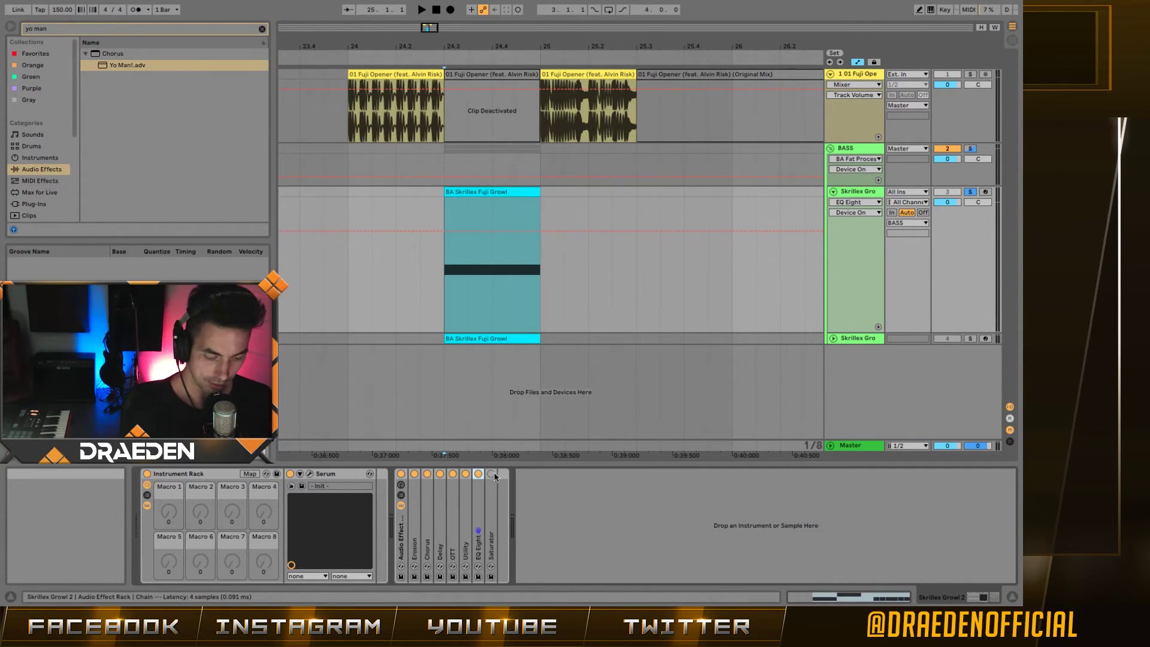
Step: Turn on the Saturator at the end of the rack, expand it, and listen to the growl through it
{"action": "left_click", "coordinate": [491, 474]}
{"action": "double_click", "coordinate": [492, 491]}
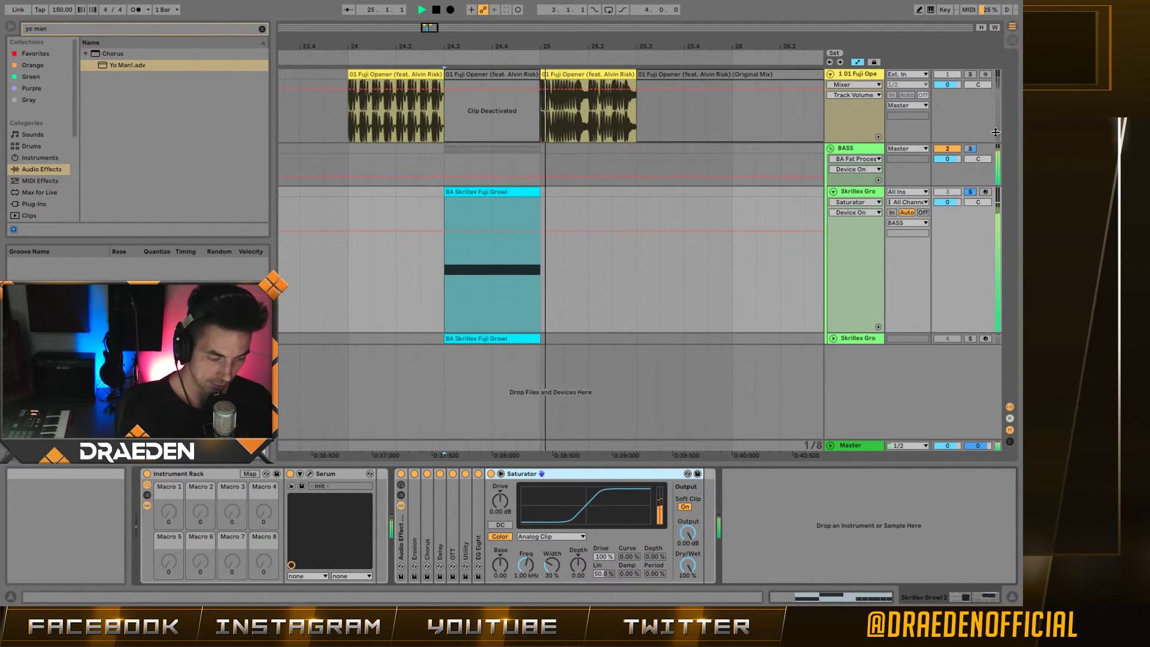
{"action": "key", "text": "Up"}
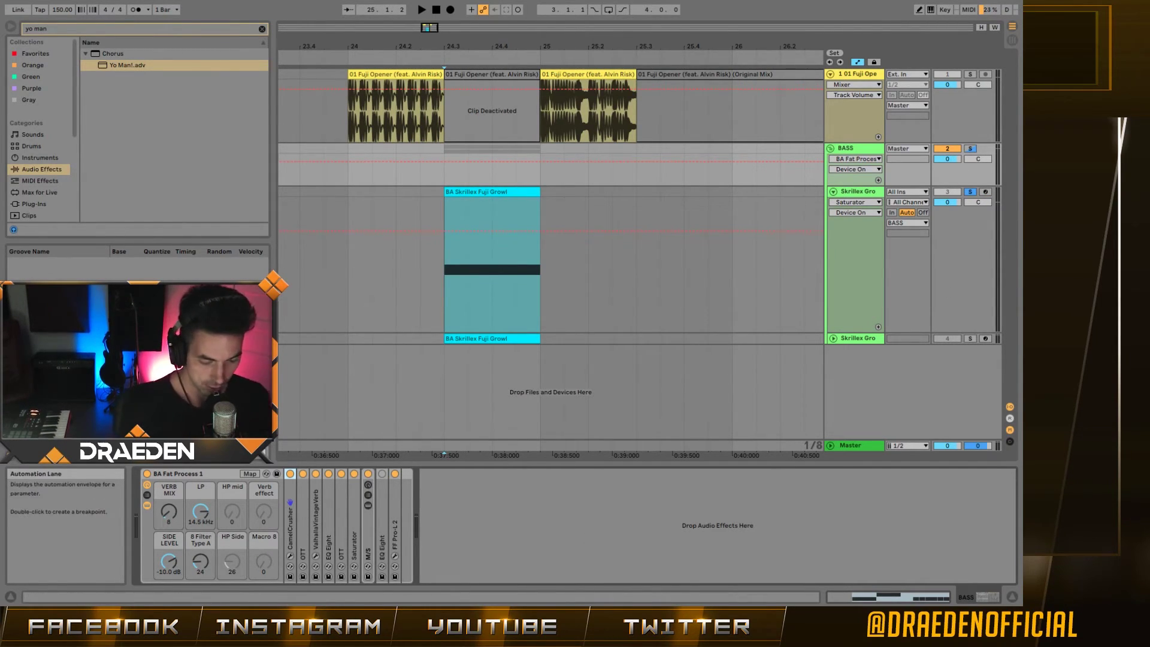
Step: Take the BASS group and growl out of solo to hear them with the song, and unfold both Skrillex Growl tracks
{"action": "left_click", "coordinate": [972, 148]}
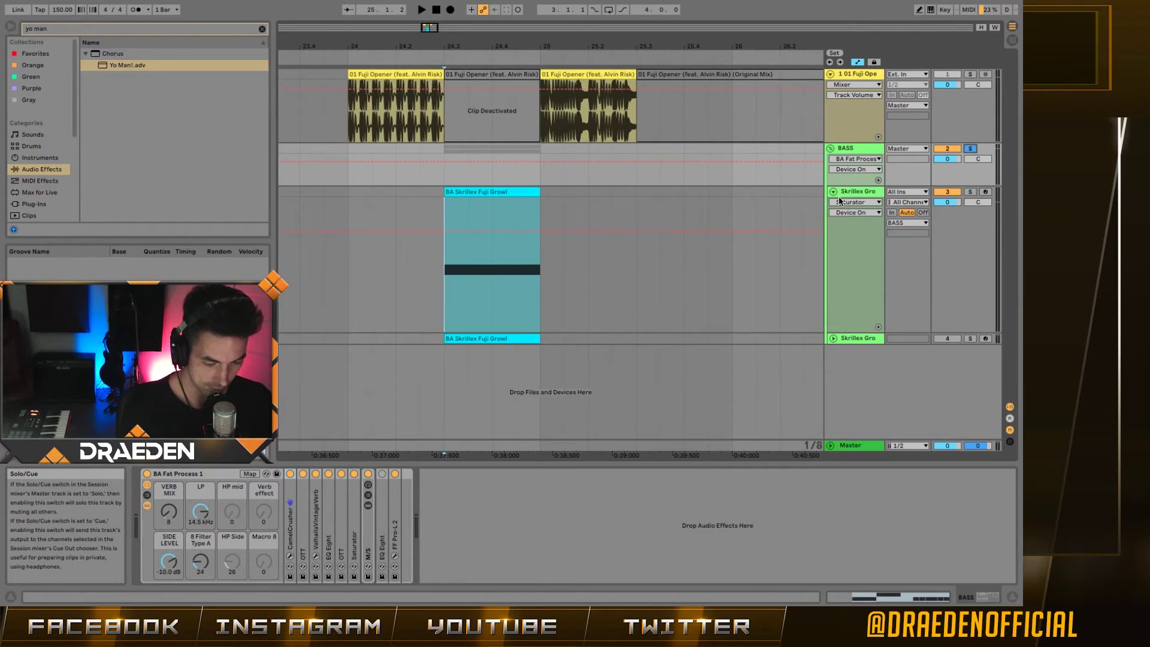
{"action": "key", "text": "space"}
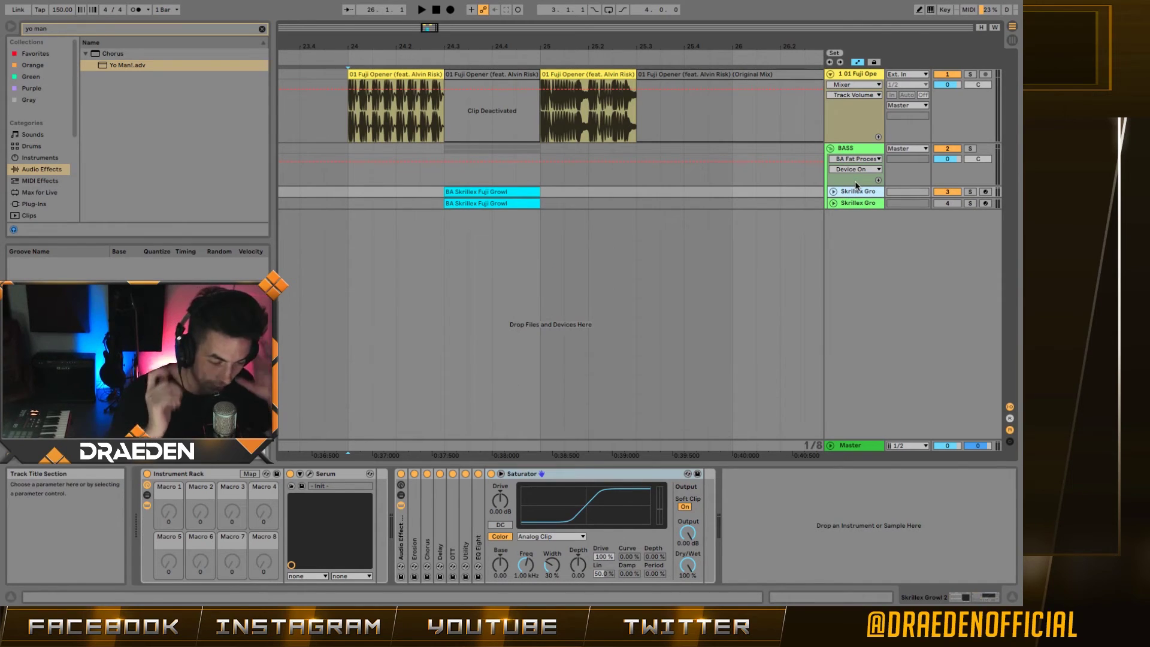
{"action": "left_click", "coordinate": [828, 204]}
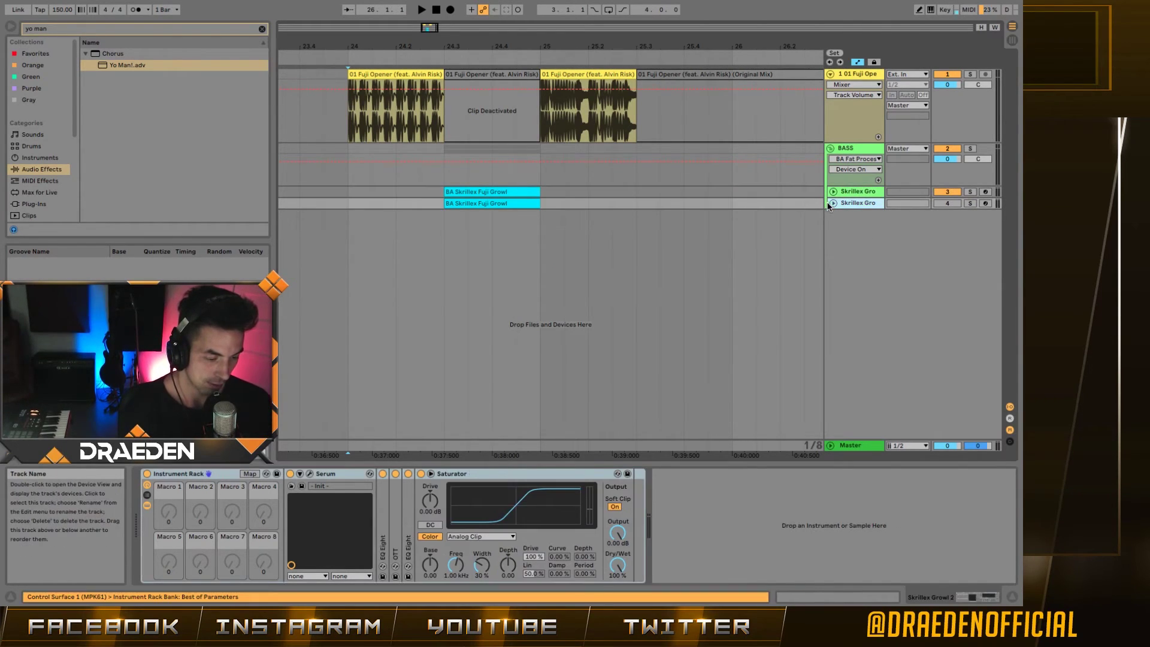
{"action": "left_click", "coordinate": [834, 204]}
{"action": "left_click", "coordinate": [833, 192]}
{"action": "left_click", "coordinate": [844, 193]}
Step: Open Serum on the first Skrillex Growl track to review its oscillators, and close it again
{"action": "left_click", "coordinate": [514, 192]}
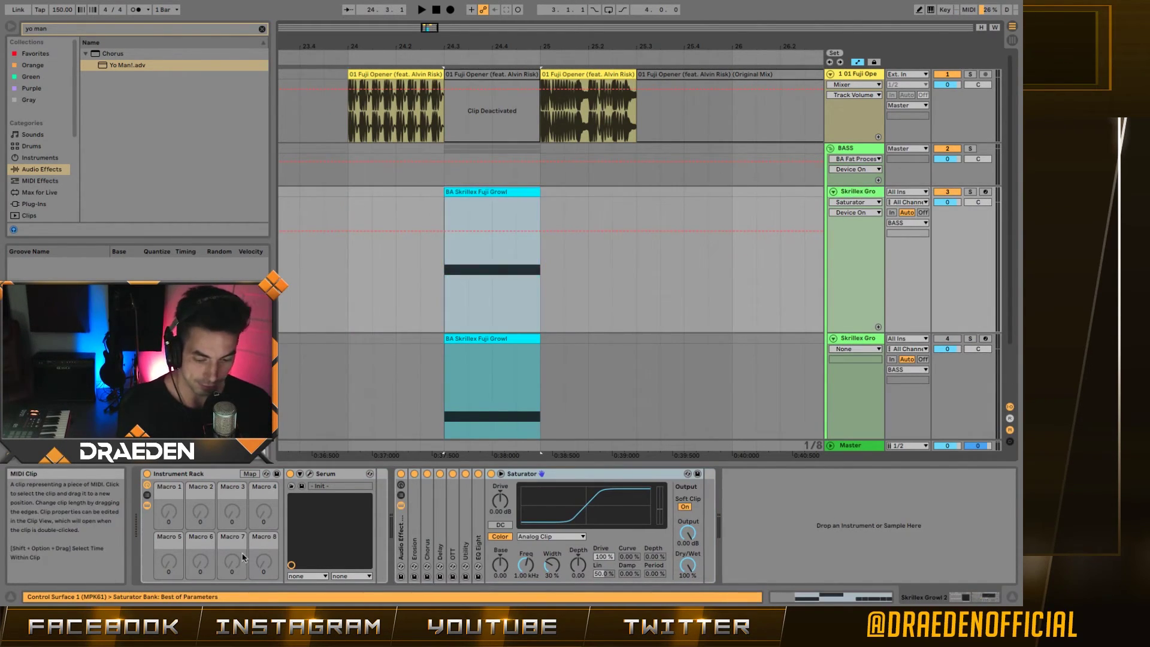
{"action": "left_click", "coordinate": [309, 474]}
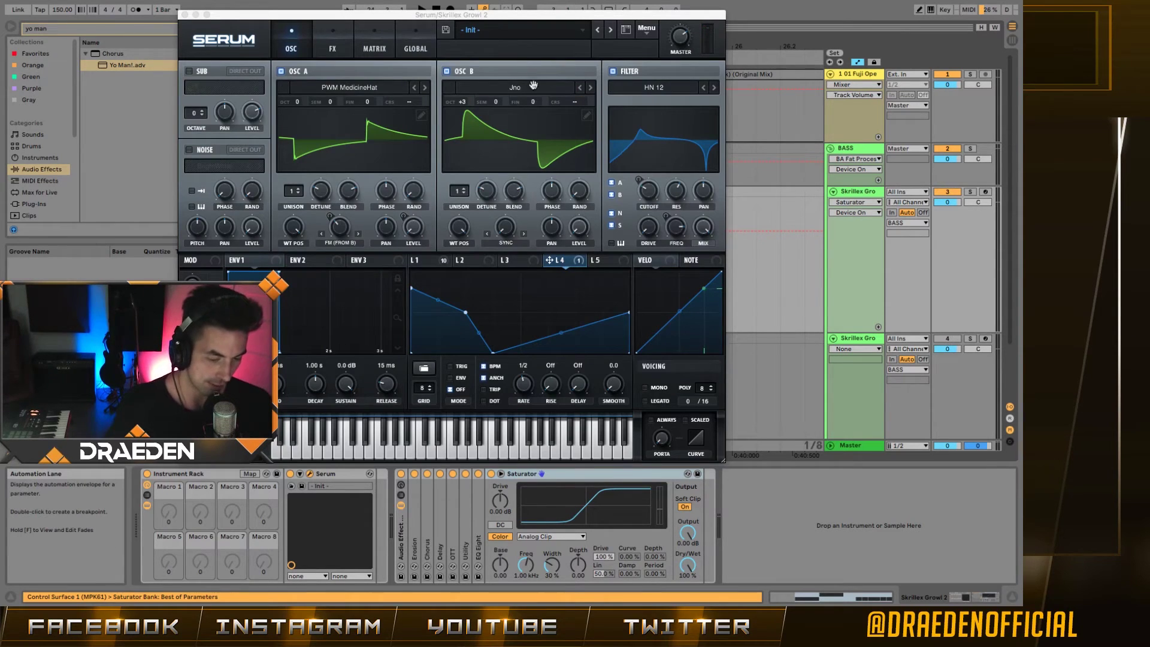
{"action": "left_click", "coordinate": [186, 14]}
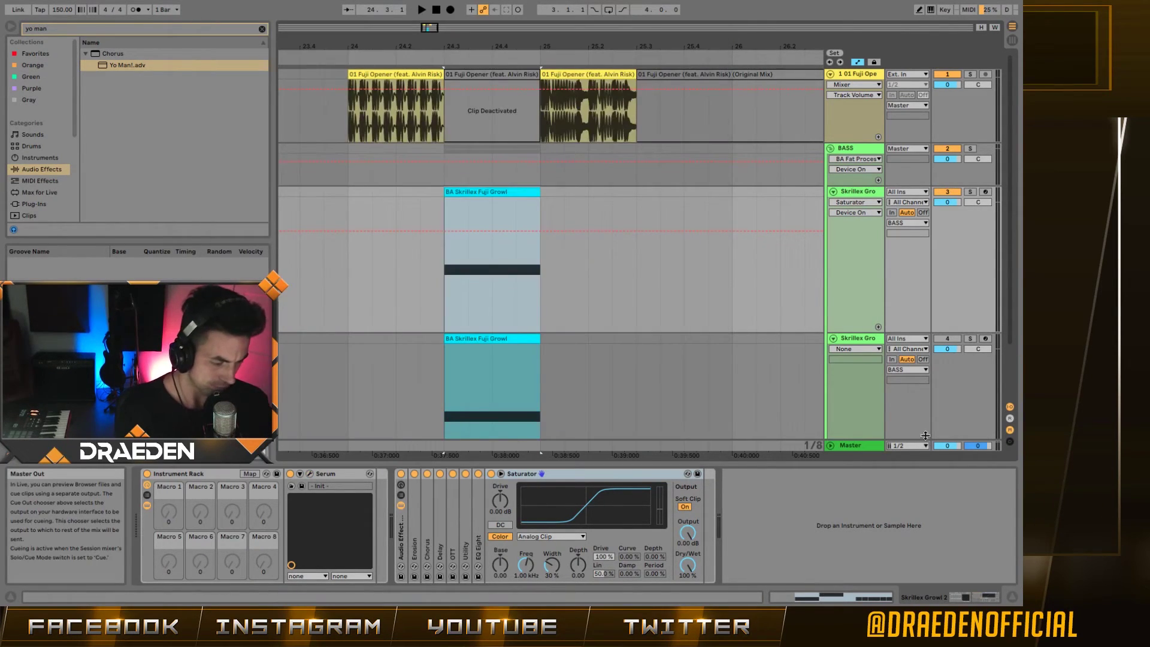
Step: Solo the second Skrillex Growl track, select its BA Skrillex Fuji Growl clip, and bring up its Serum window
{"action": "left_click", "coordinate": [948, 338]}
{"action": "left_click", "coordinate": [969, 339]}
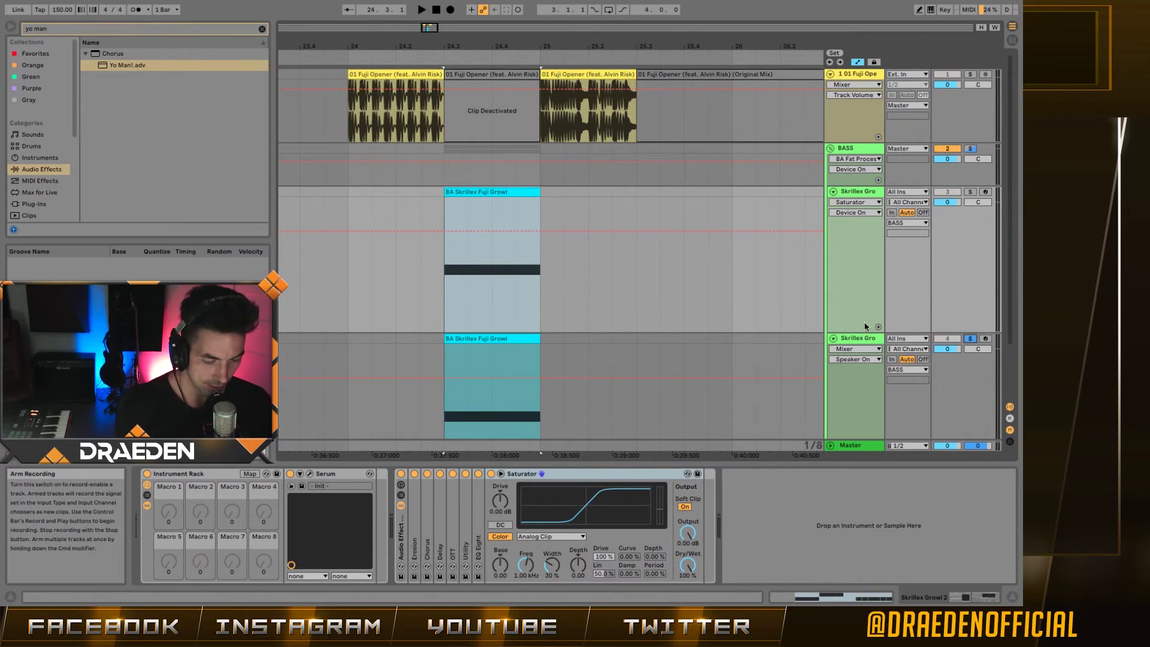
{"action": "left_click", "coordinate": [874, 340]}
{"action": "scroll", "coordinate": [570, 251], "scroll_direction": "down", "scroll_amount": 3}
{"action": "left_click", "coordinate": [506, 275]}
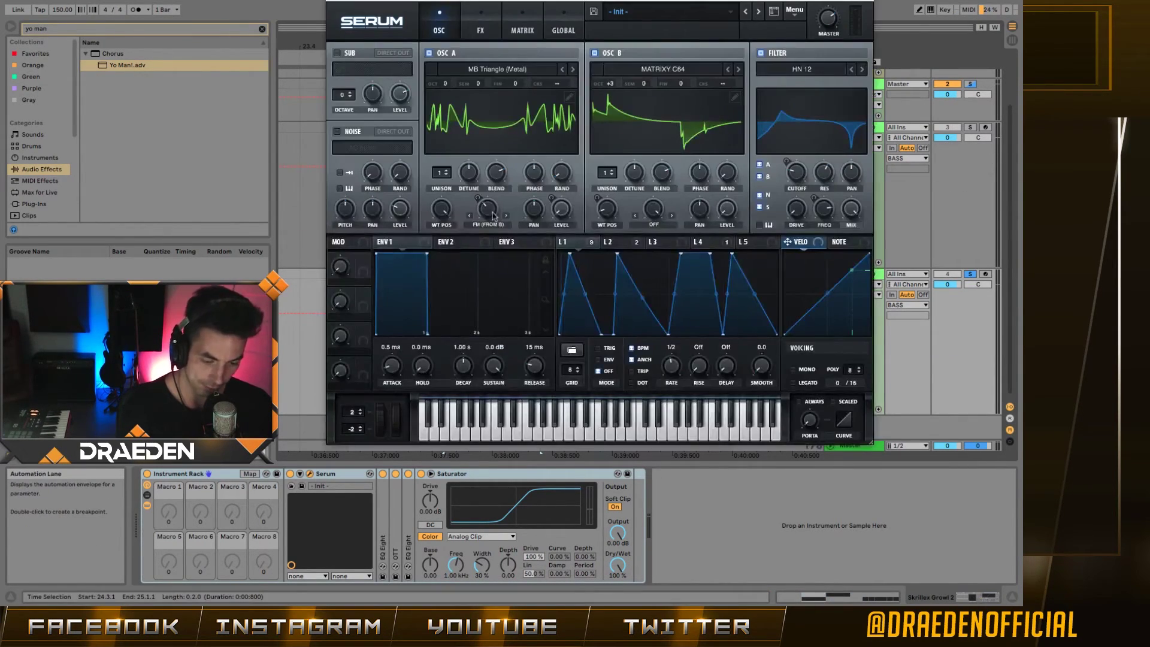
Step: Look up the wavetables of oscillators A and B in the Analog list, and close Serum
{"action": "left_click", "coordinate": [521, 70]}
{"action": "mouse_move", "coordinate": [529, 85]}
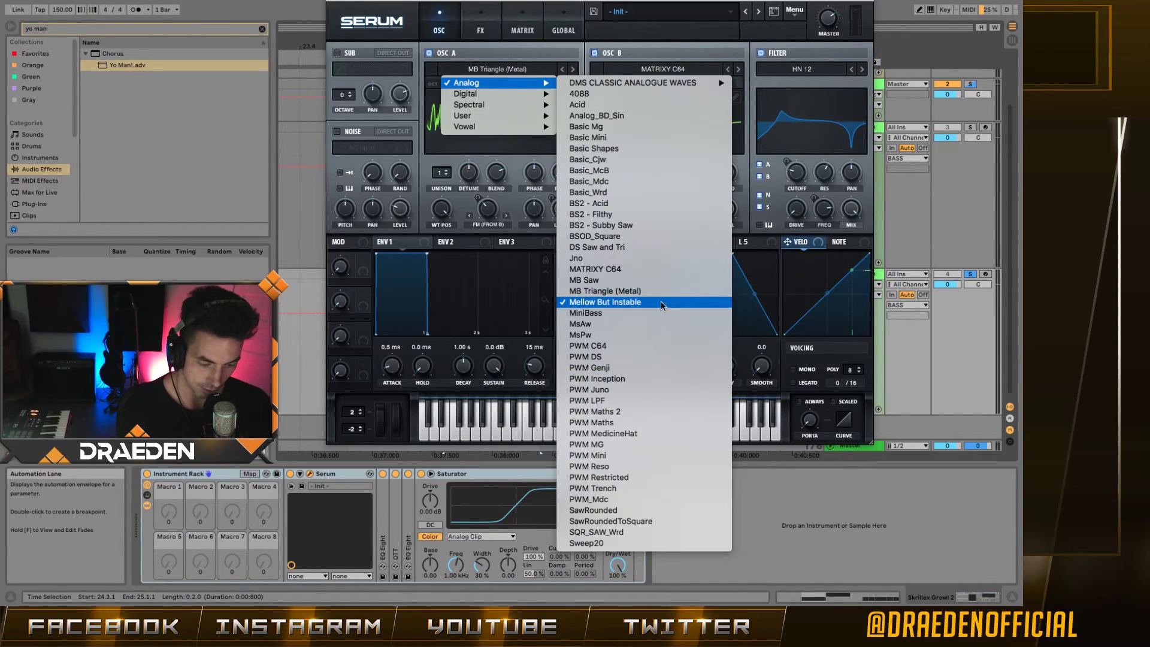
{"action": "left_click", "coordinate": [622, 4]}
{"action": "left_click", "coordinate": [664, 68]}
{"action": "left_click", "coordinate": [447, 28]}
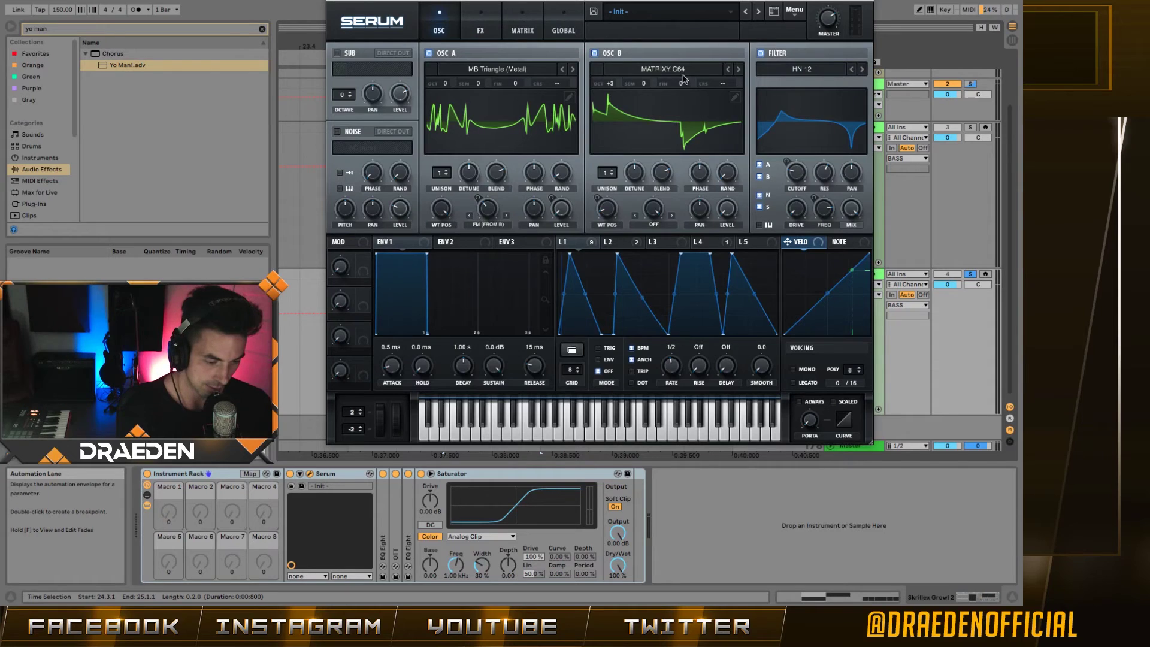
{"action": "left_click", "coordinate": [334, 1]}
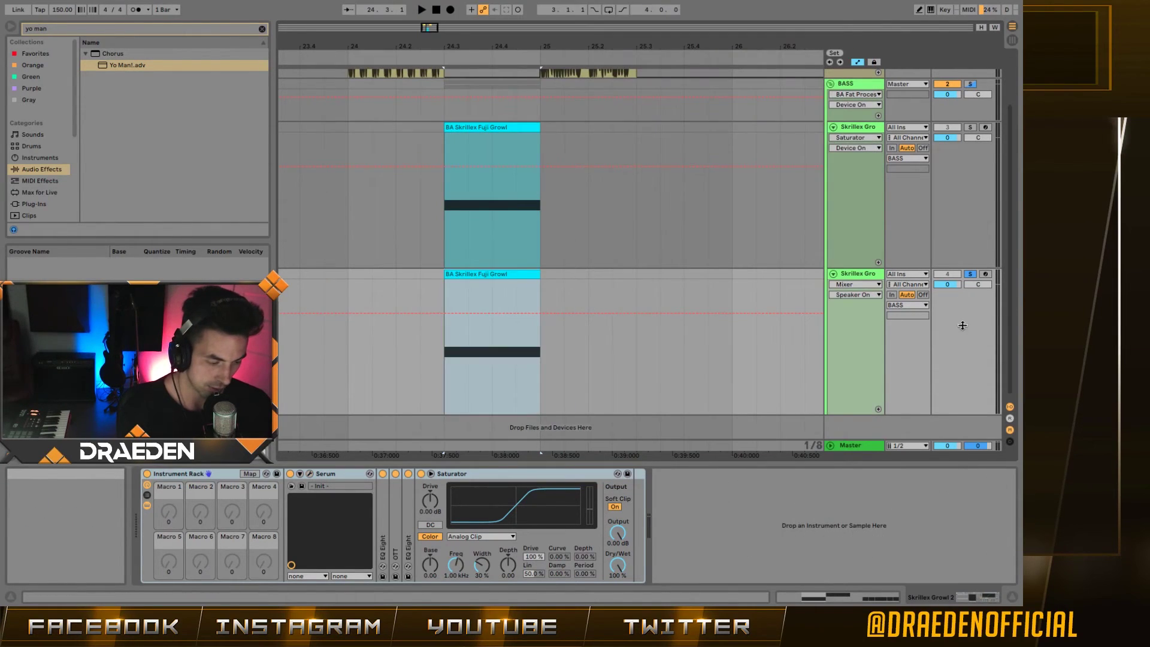
Step: Listen to the second growl layer on its own and show the effects in its Serum
{"action": "key", "text": "space"}
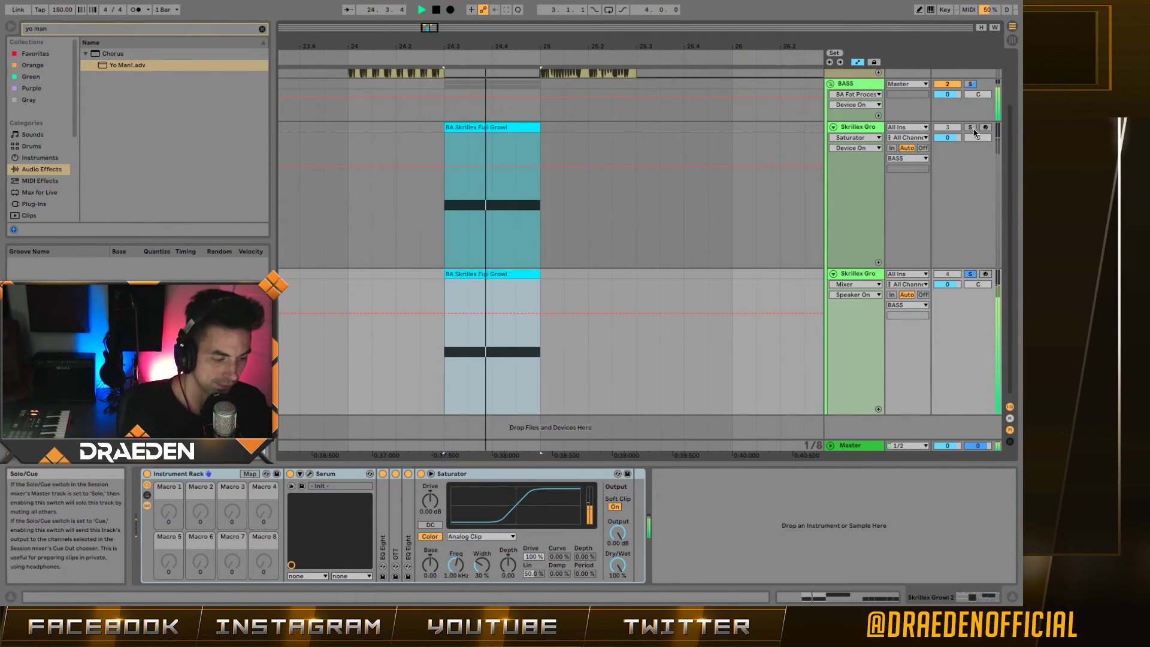
{"action": "key", "text": "space"}
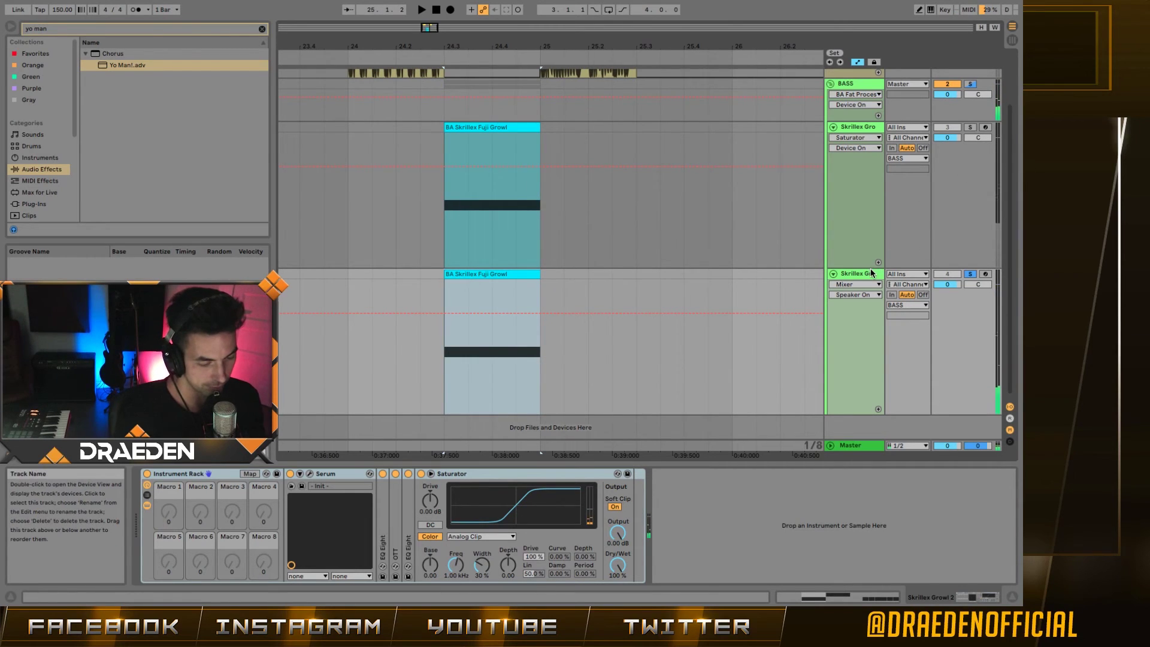
{"action": "key", "text": "ctrl+alt+p"}
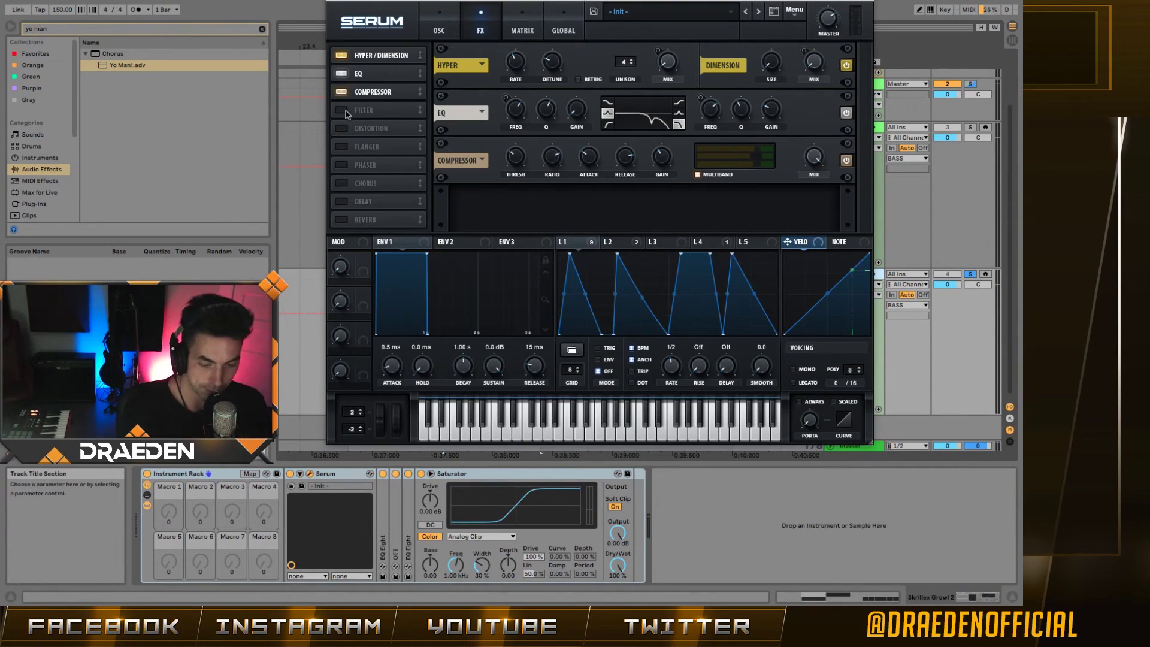
Step: Turn on the filter in Serum's effects with the Allpasses type and try its cutoff while the growl plays
{"action": "left_click", "coordinate": [341, 111]}
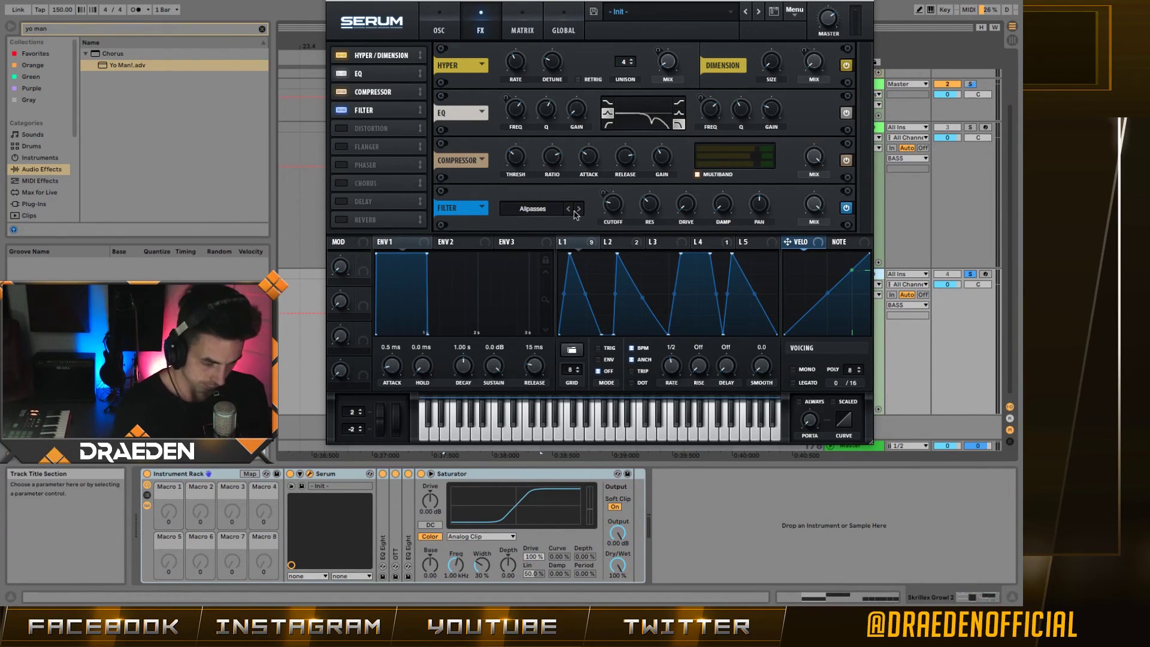
{"action": "left_click", "coordinate": [544, 210]}
{"action": "left_click", "coordinate": [602, 204]}
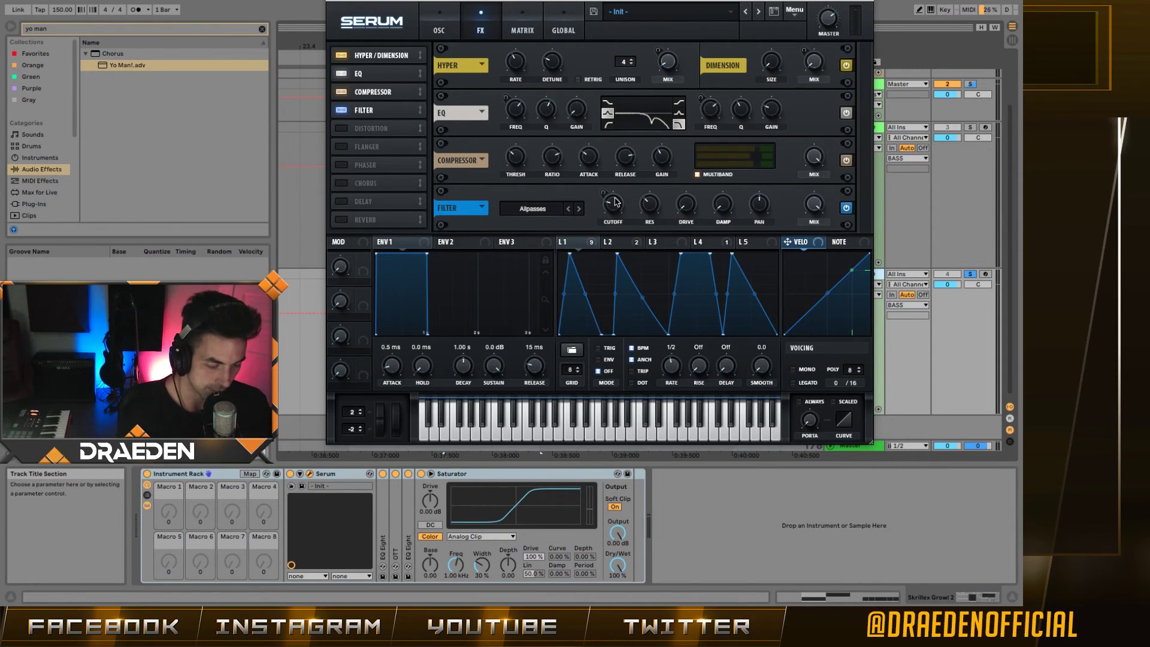
{"action": "mouse_move", "coordinate": [618, 205]}
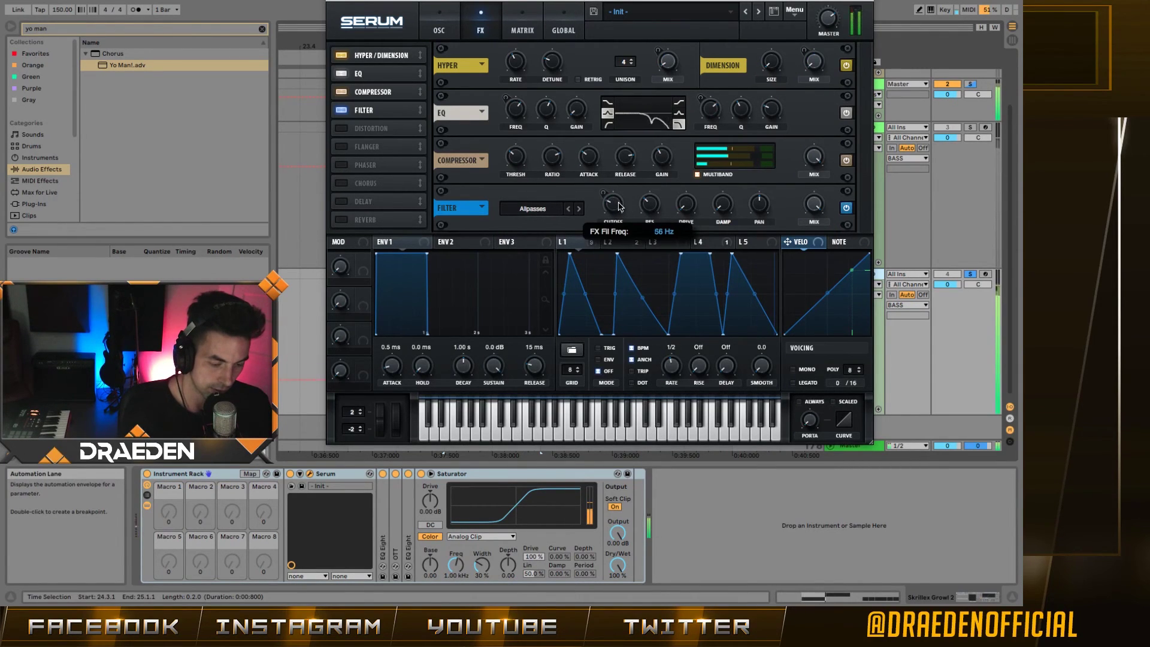
Step: Audition other types for Serum's effects filter, switching to Cmb +, and set its resonance to about 56%
{"action": "left_click", "coordinate": [542, 210]}
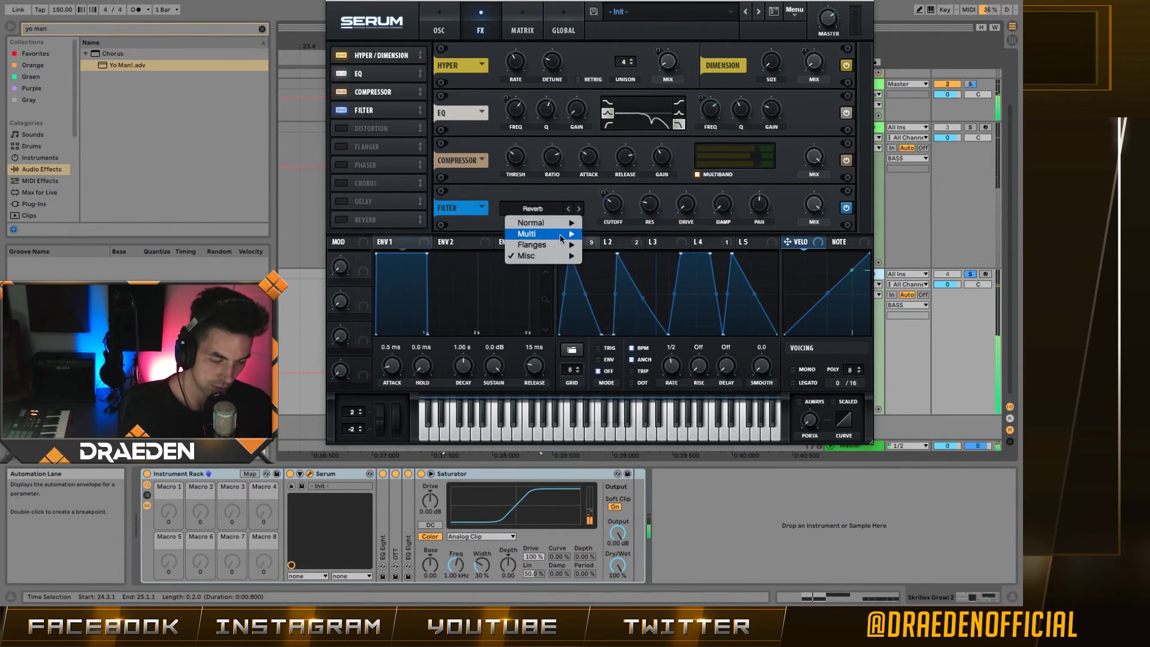
{"action": "mouse_move", "coordinate": [575, 238]}
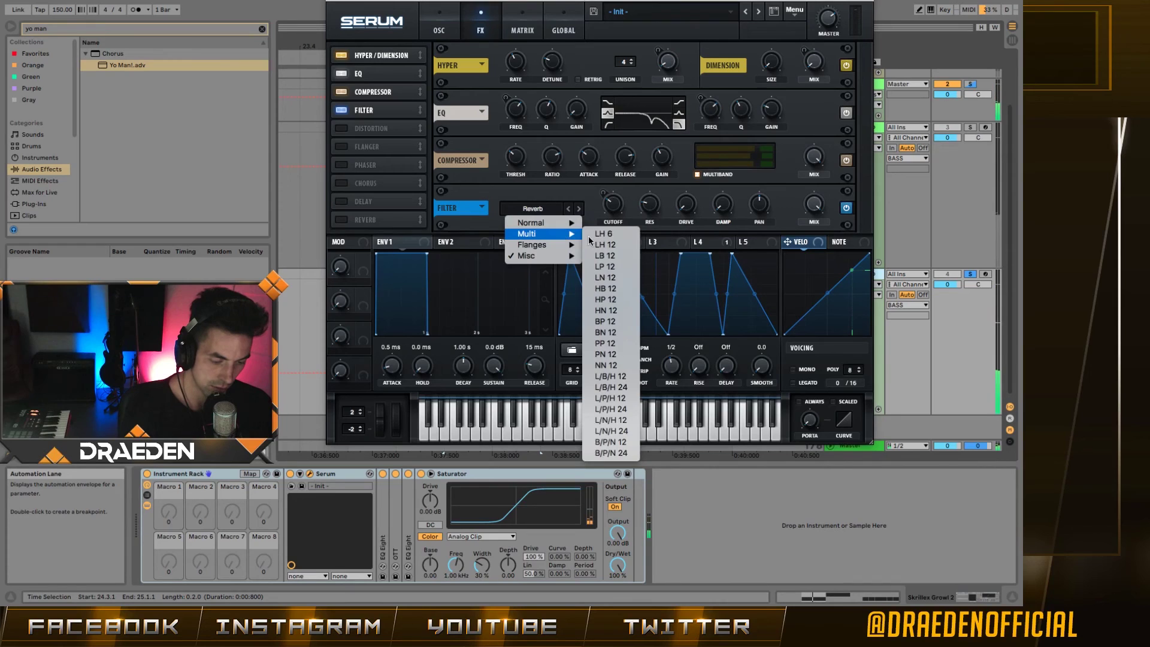
{"action": "left_click", "coordinate": [605, 245]}
{"action": "left_click_drag", "start_coordinate": [618, 206], "coordinate": [674, 196]}
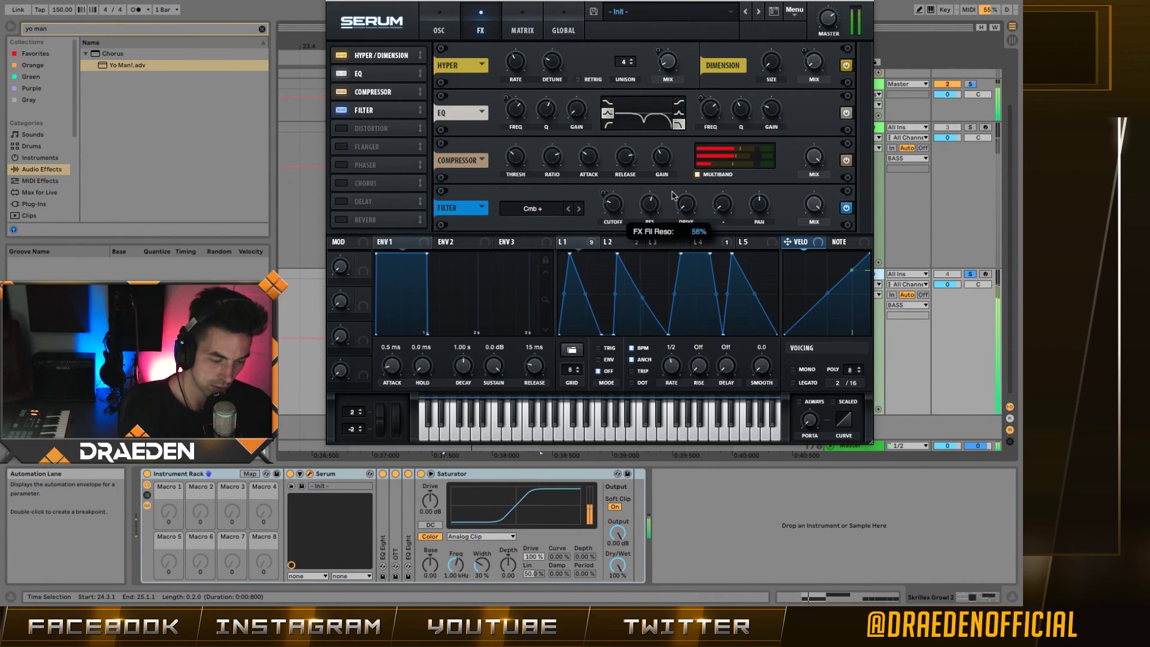